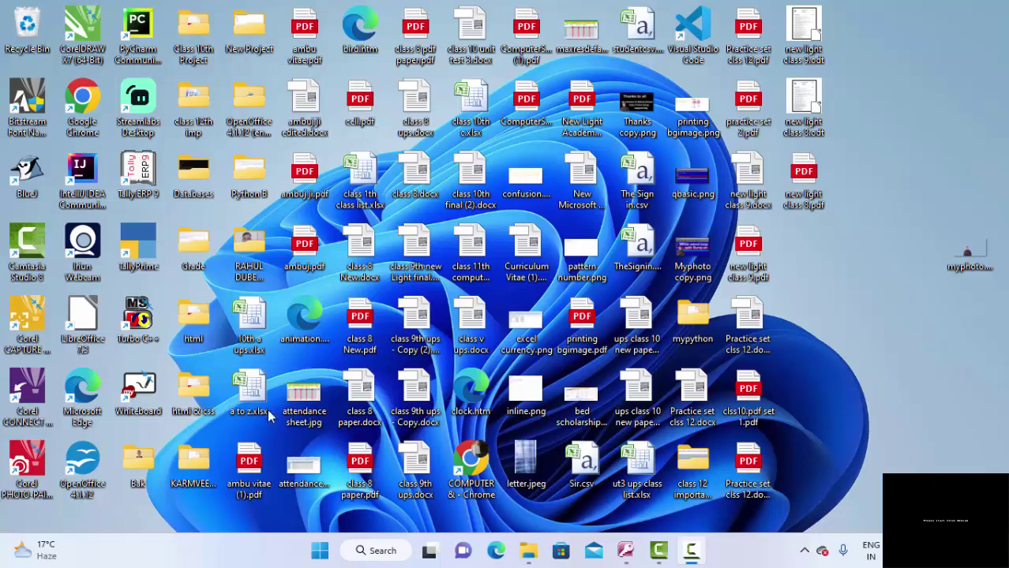
Step: Refresh the desktop several times from its right-click menu
right_click(864, 165)
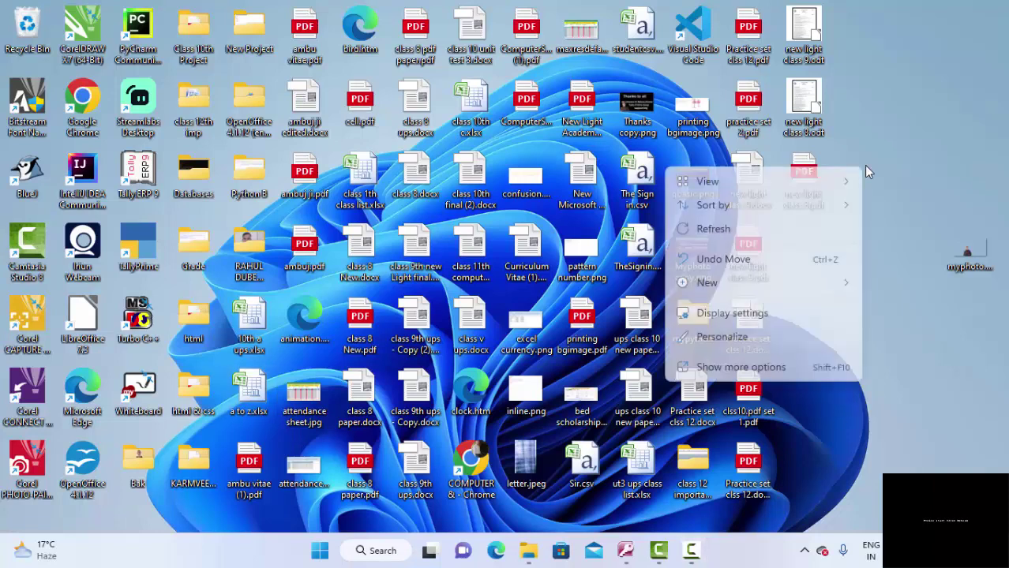
click(780, 227)
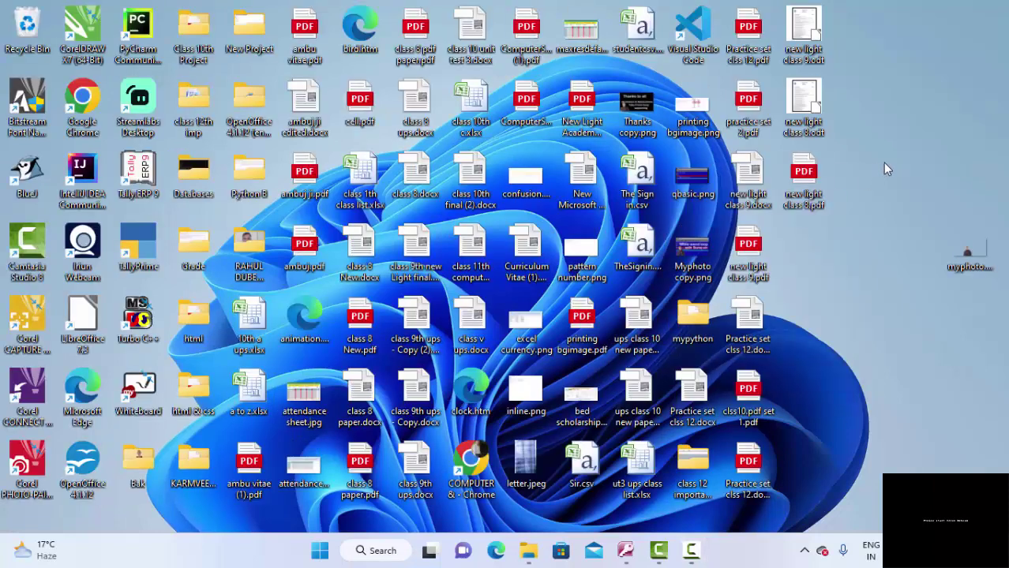
right_click(882, 163)
click(821, 227)
right_click(891, 175)
click(788, 245)
right_click(884, 155)
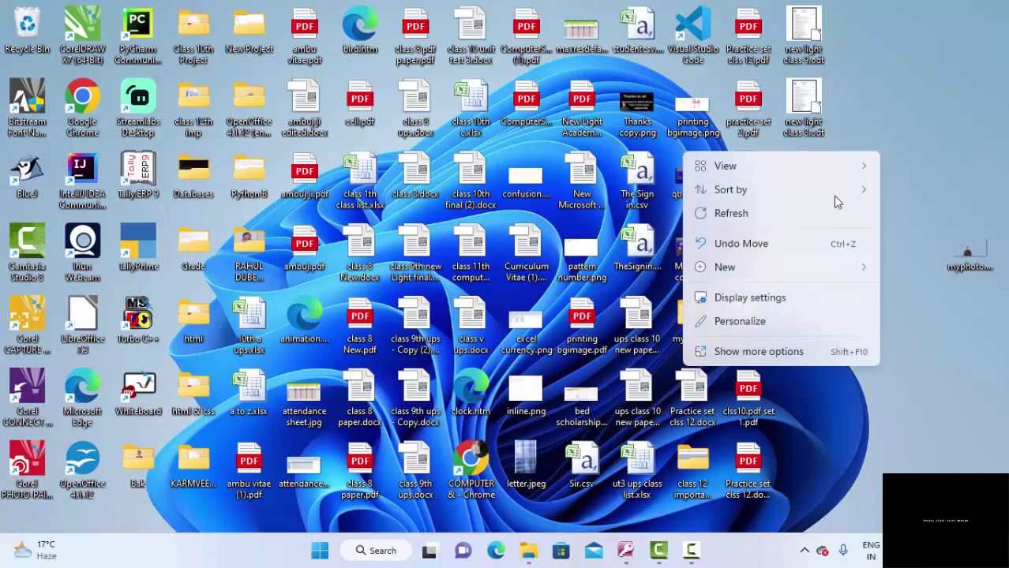
click(823, 213)
right_click(888, 143)
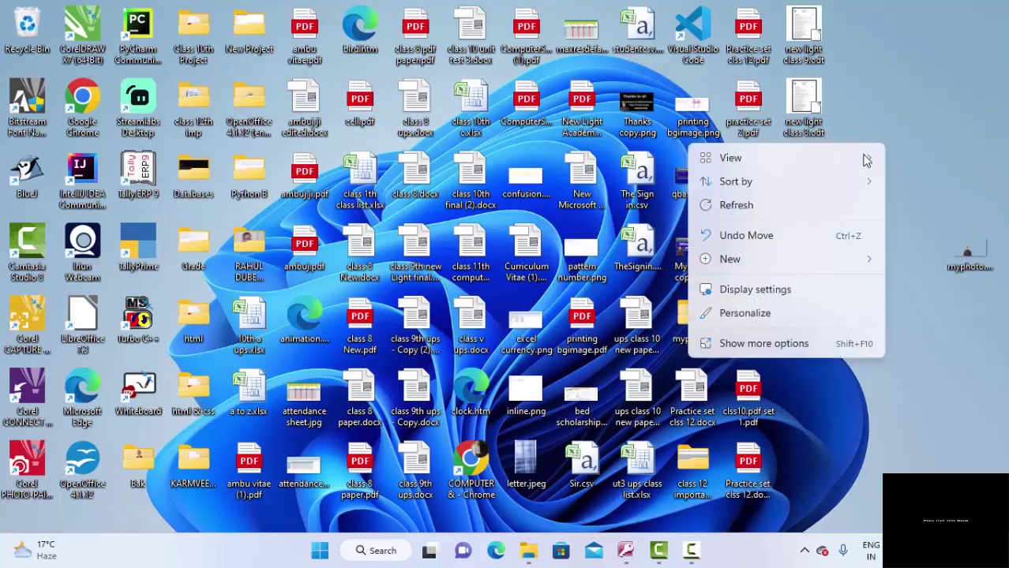
click(810, 203)
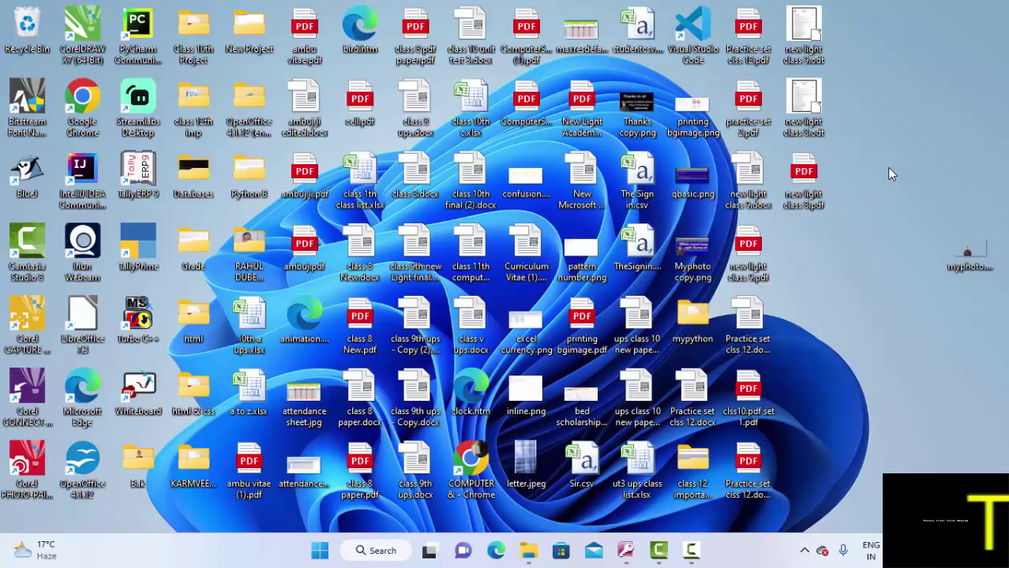
right_click(887, 168)
click(821, 240)
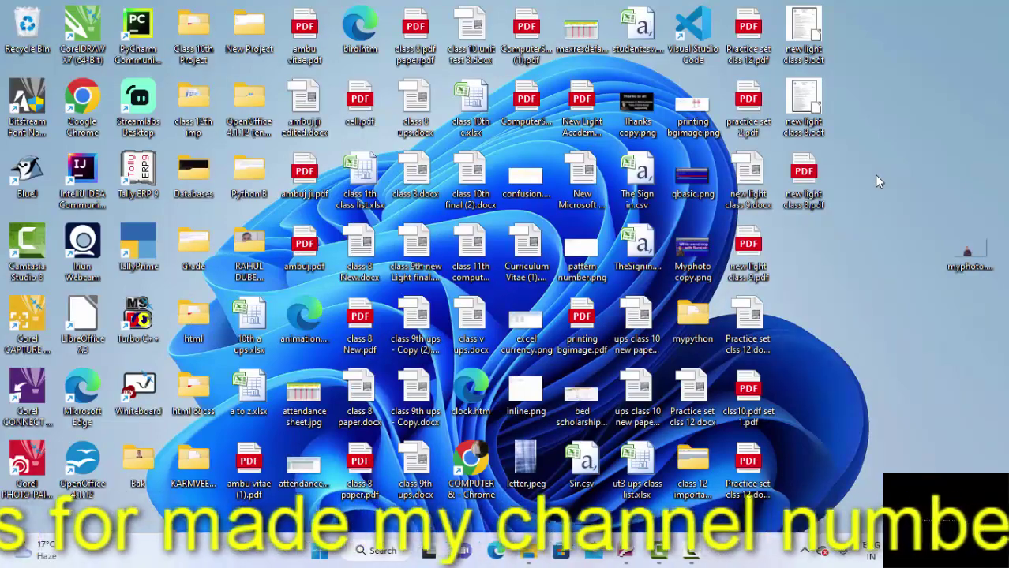
right_click(874, 175)
click(796, 237)
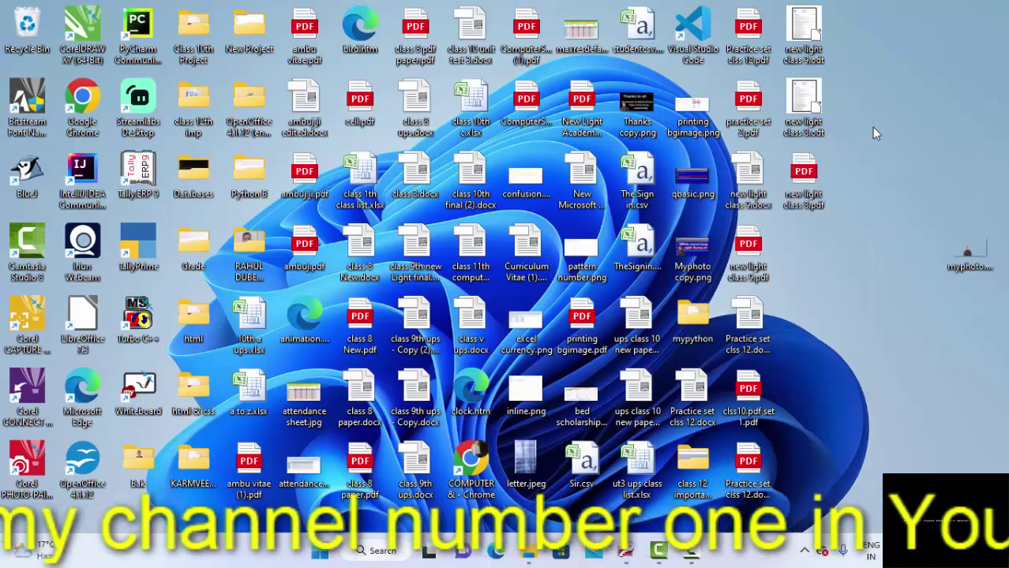
right_click(871, 127)
click(826, 197)
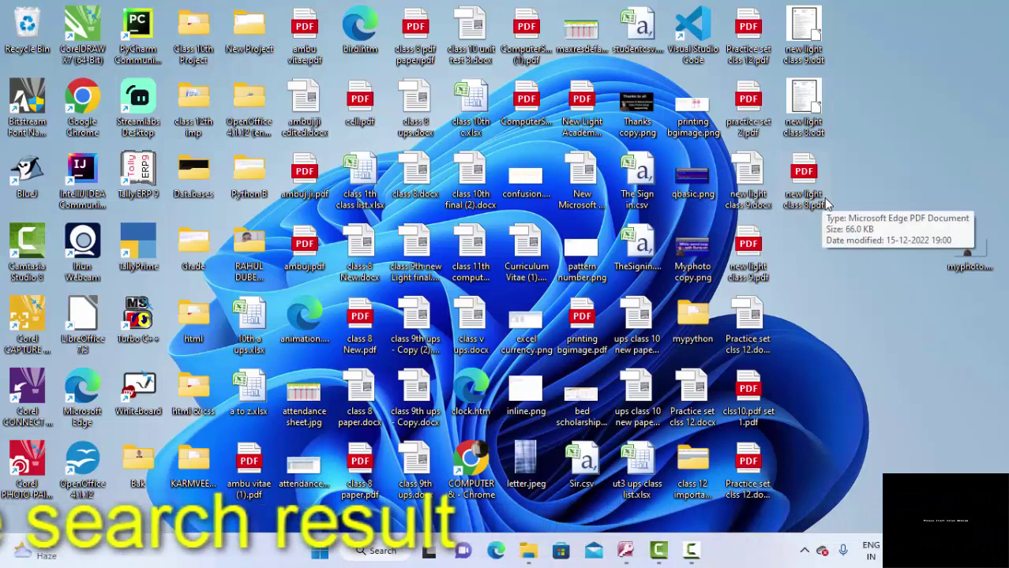
Step: Launch Access, create a new blank database and close its default Table1
click(620, 550)
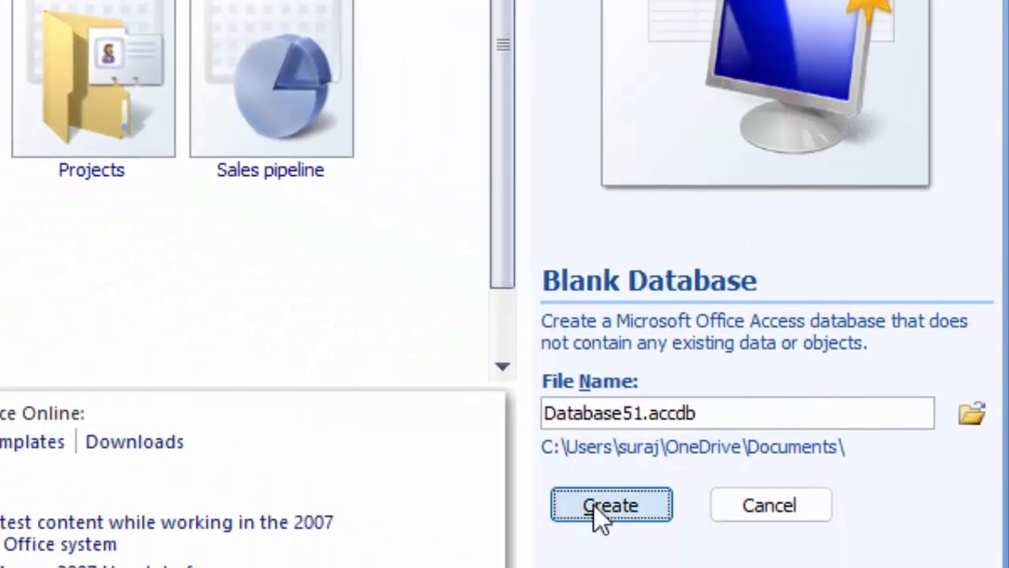
click(610, 505)
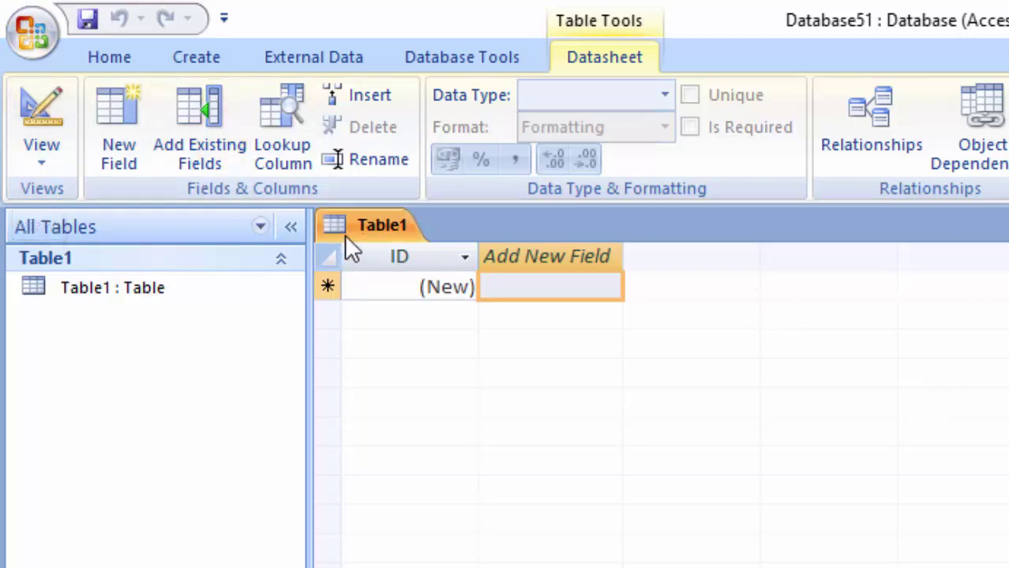
right_click(349, 223)
click(416, 276)
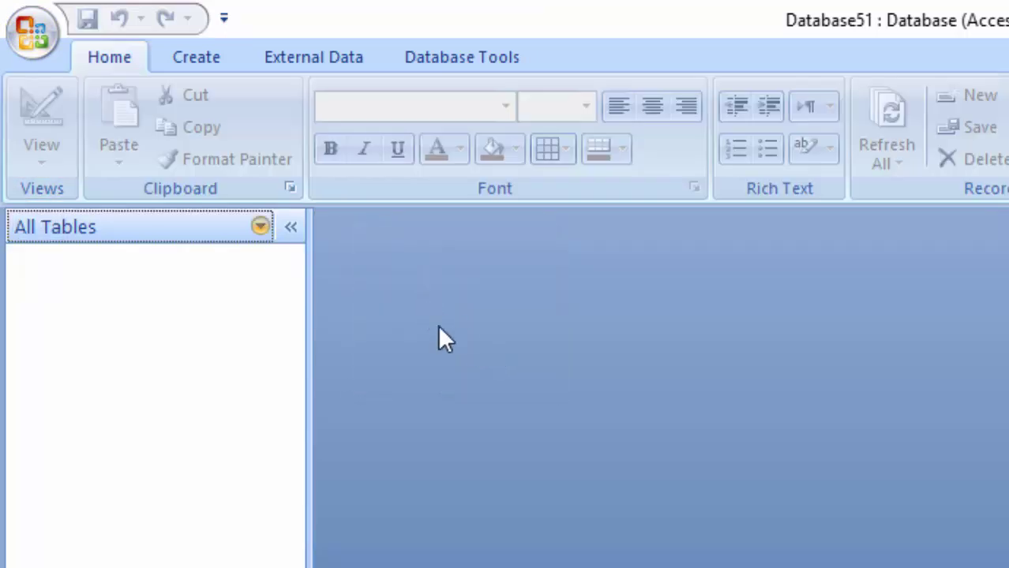
Step: Start a new query design with no tables added and switch it to SQL view
click(208, 67)
click(962, 111)
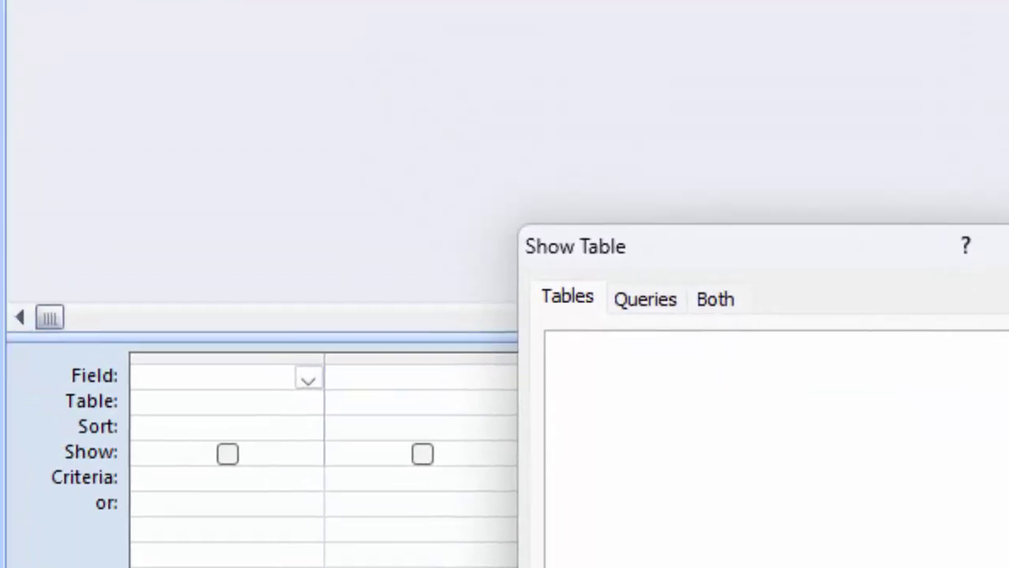
click(871, 564)
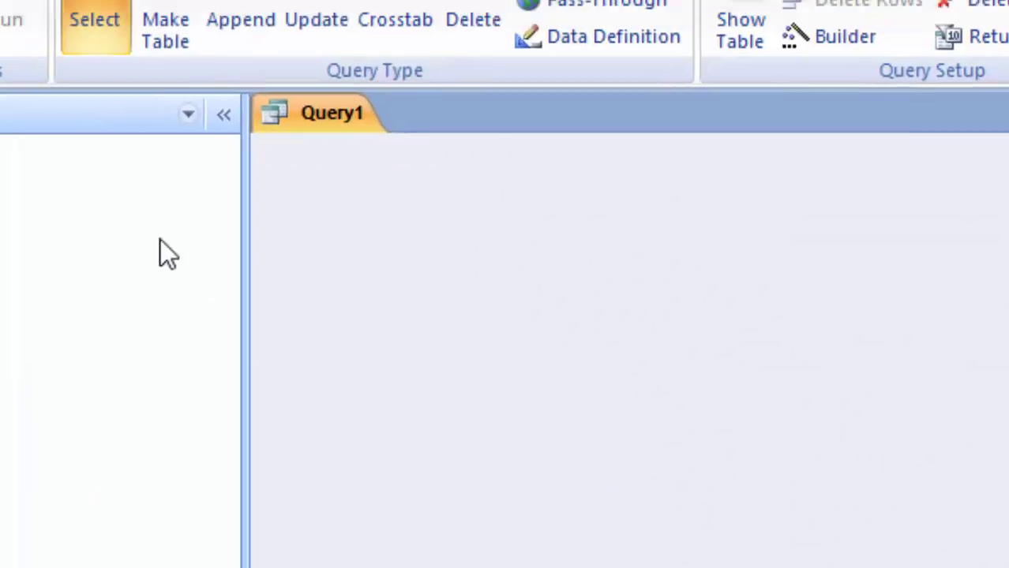
click(60, 116)
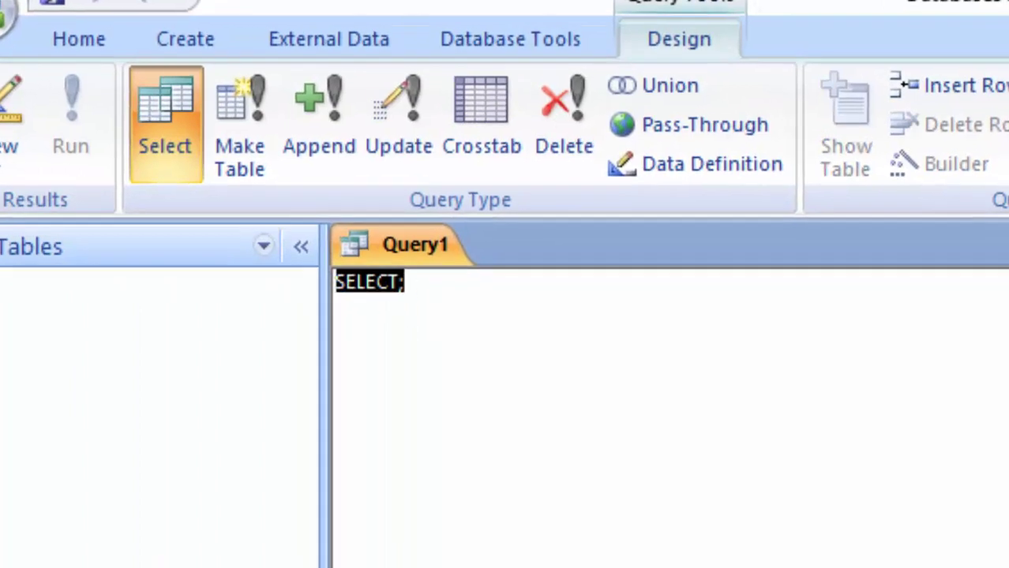
Step: Replace SELECT; with 'Create table EmployeeT(Name_of_employee varchar(20),Salary currency);', fixing the EmployeeT typo
key(Delete)
text(Cr)
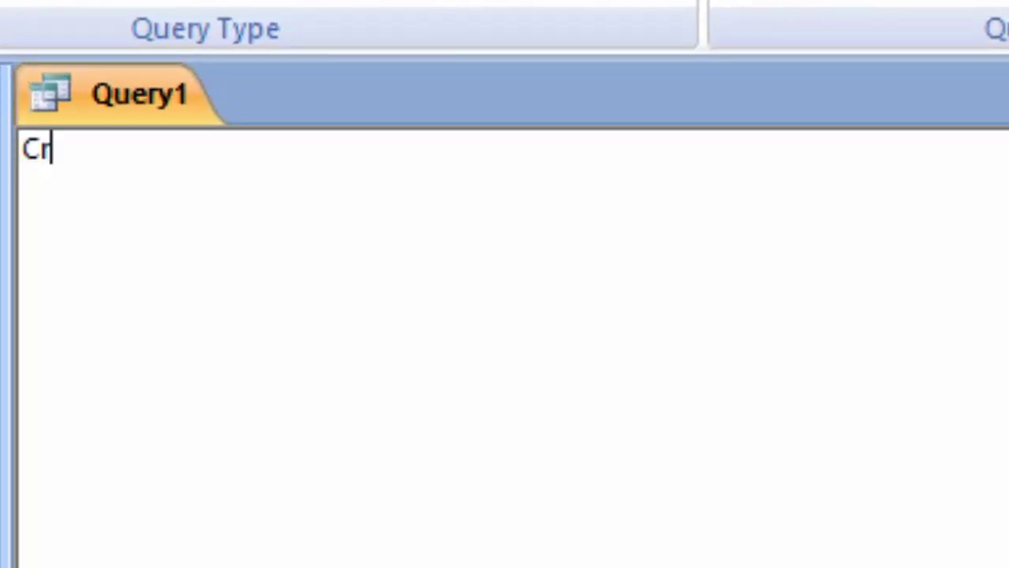
text(eate tab)
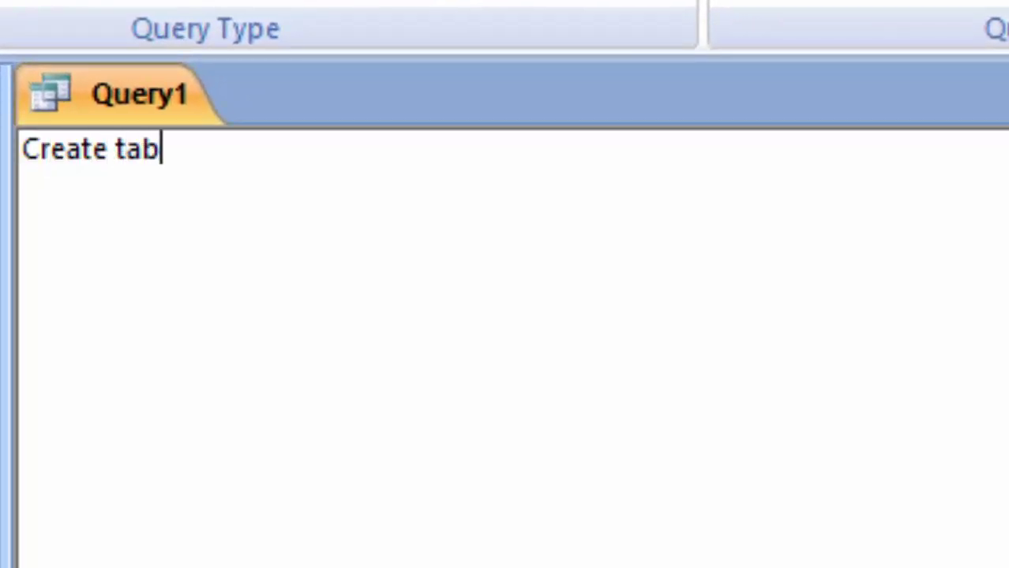
text(le )
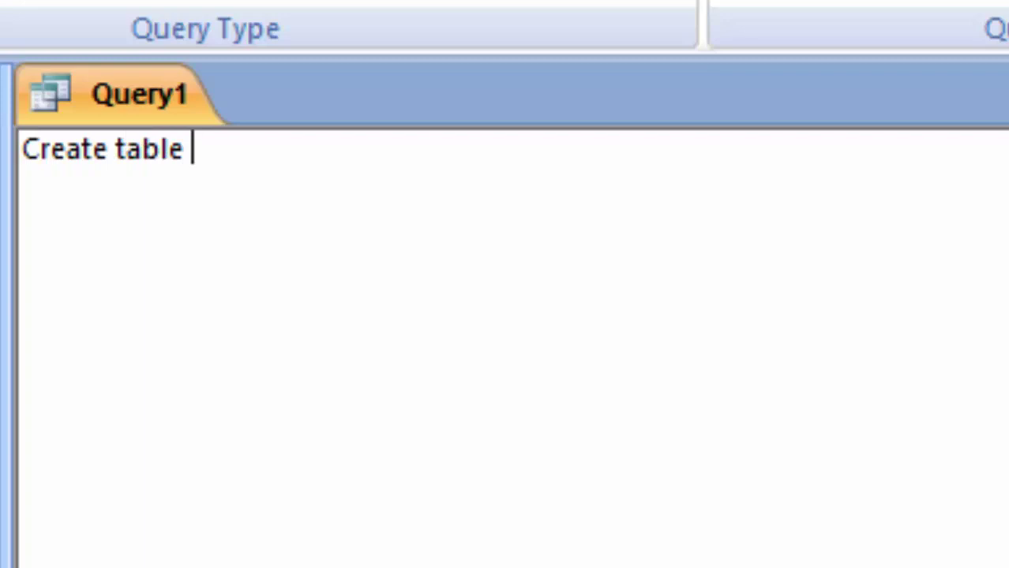
text(E)
text(mloy)
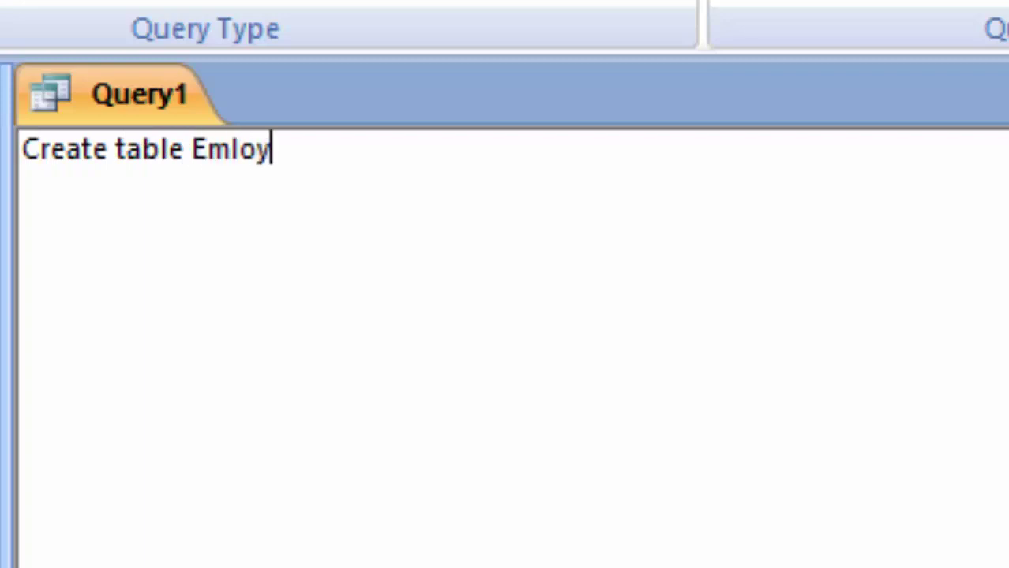
text(ee)
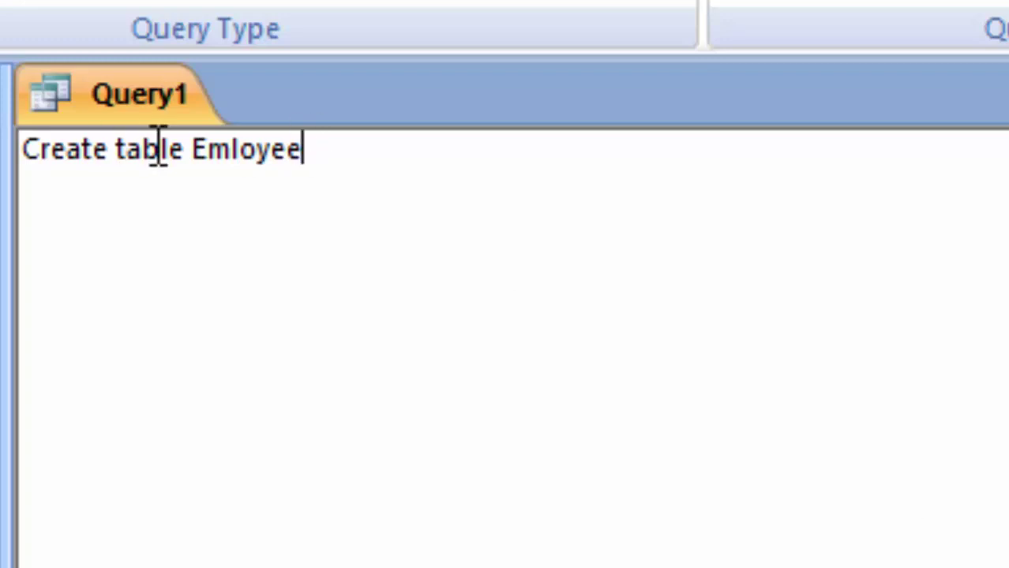
click(230, 150)
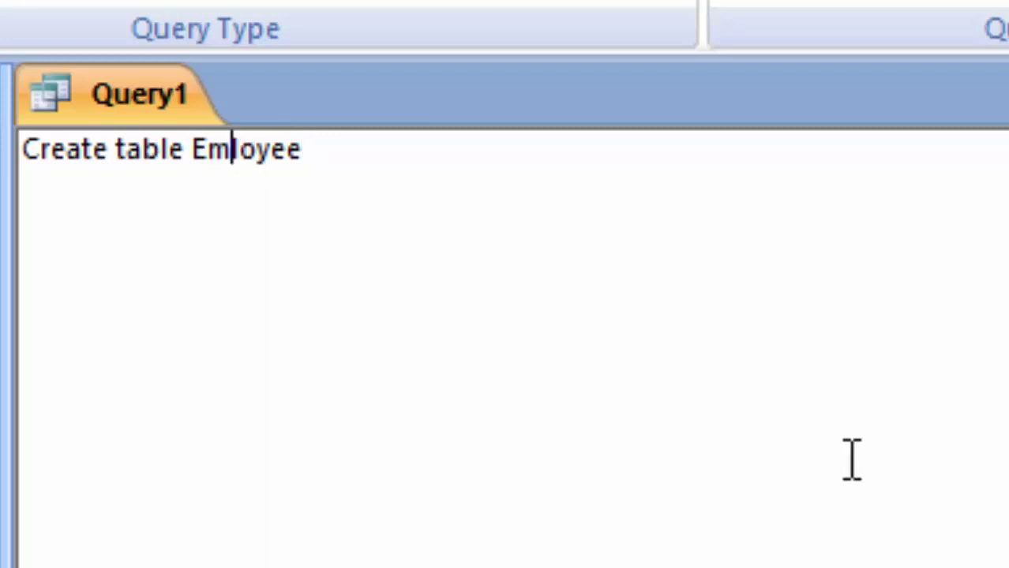
text(p)
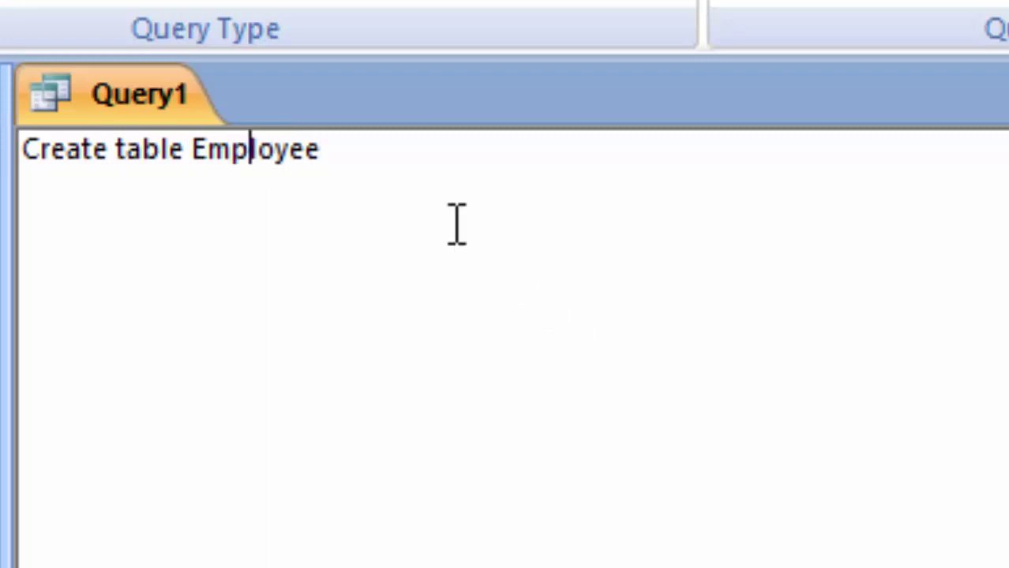
click(410, 169)
text(T)
text(()
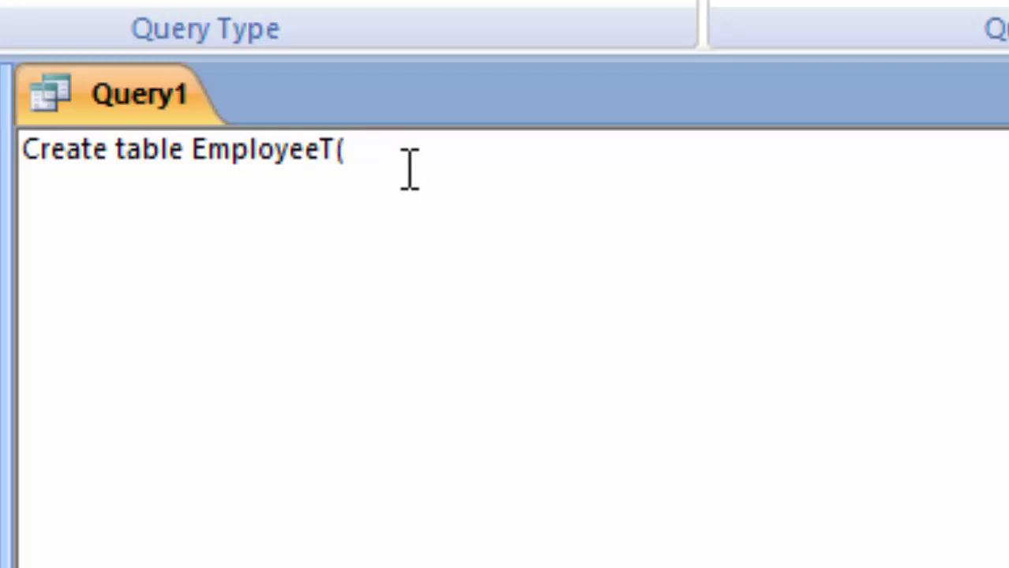
text(Name)
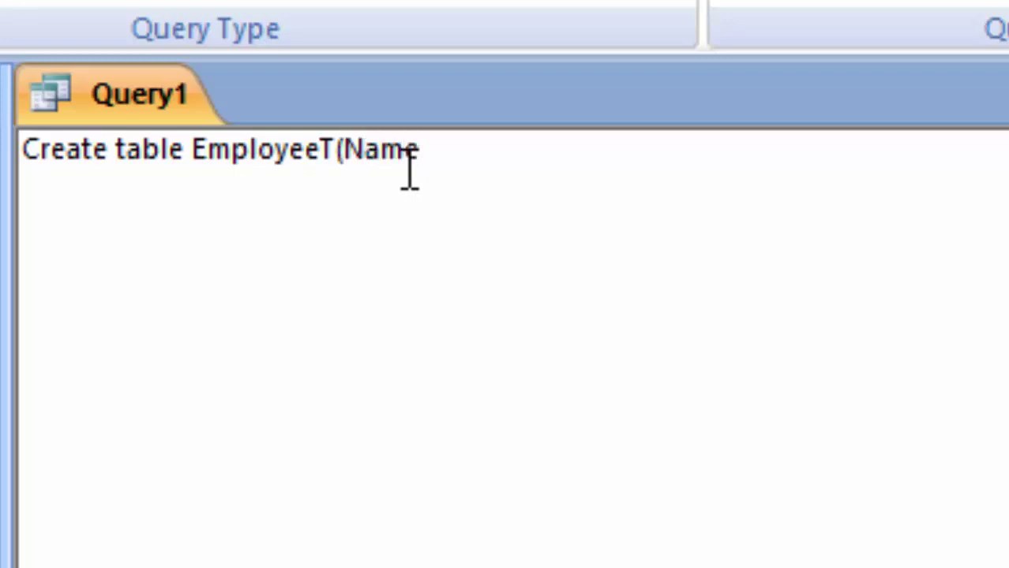
text(_of_e)
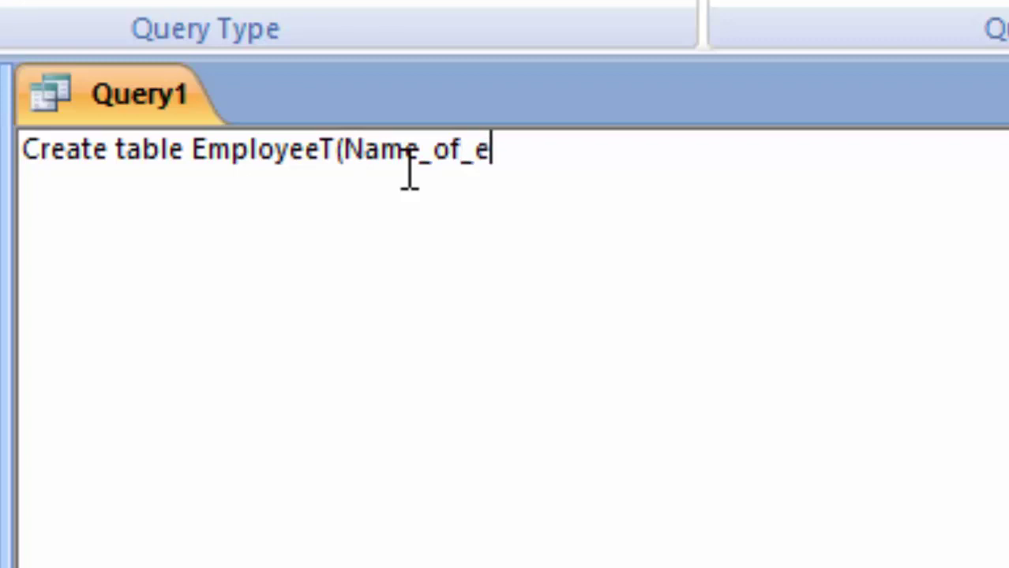
text(mploye)
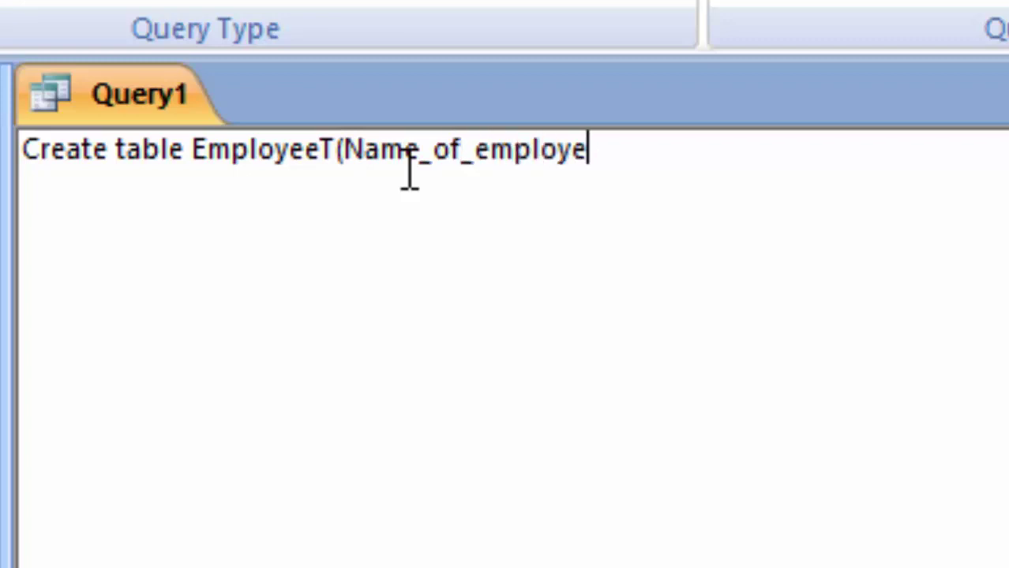
text(e var)
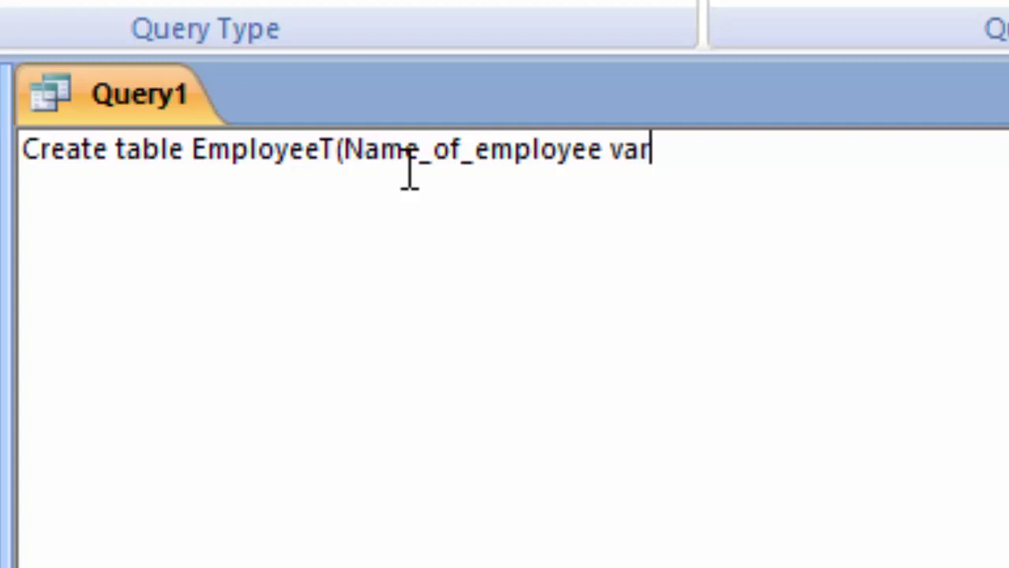
text(char()
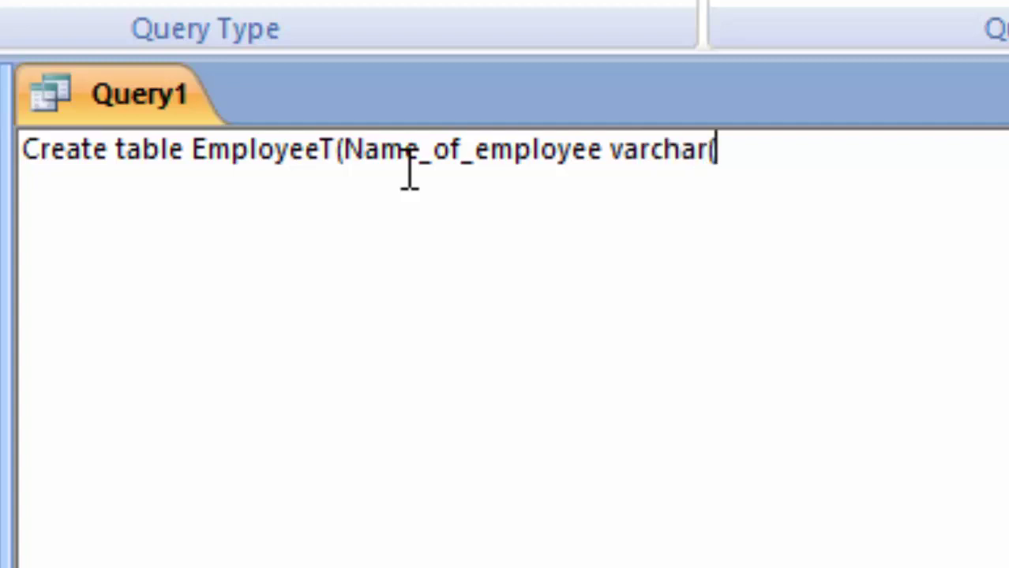
text(20))
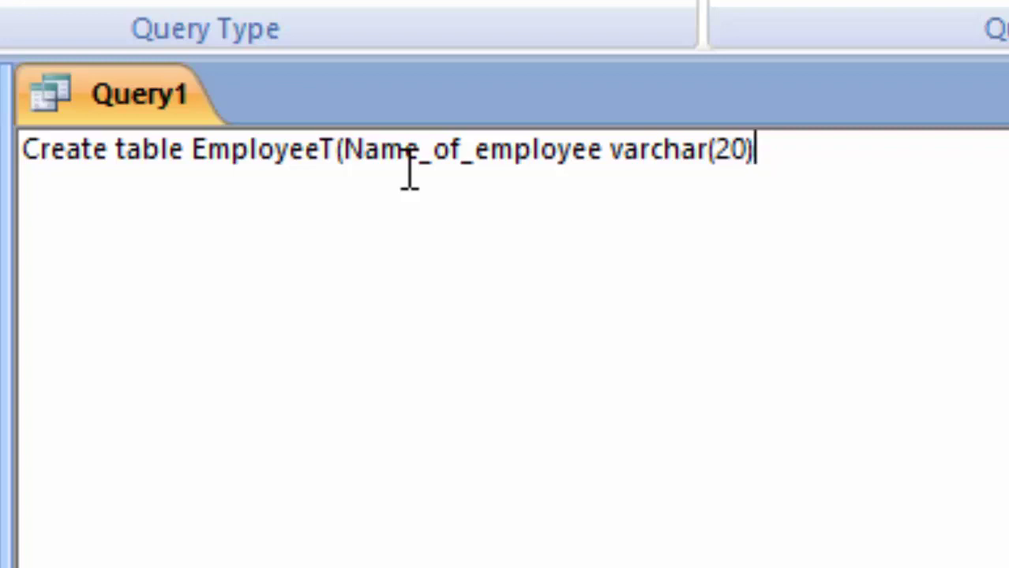
text(,)
text(S)
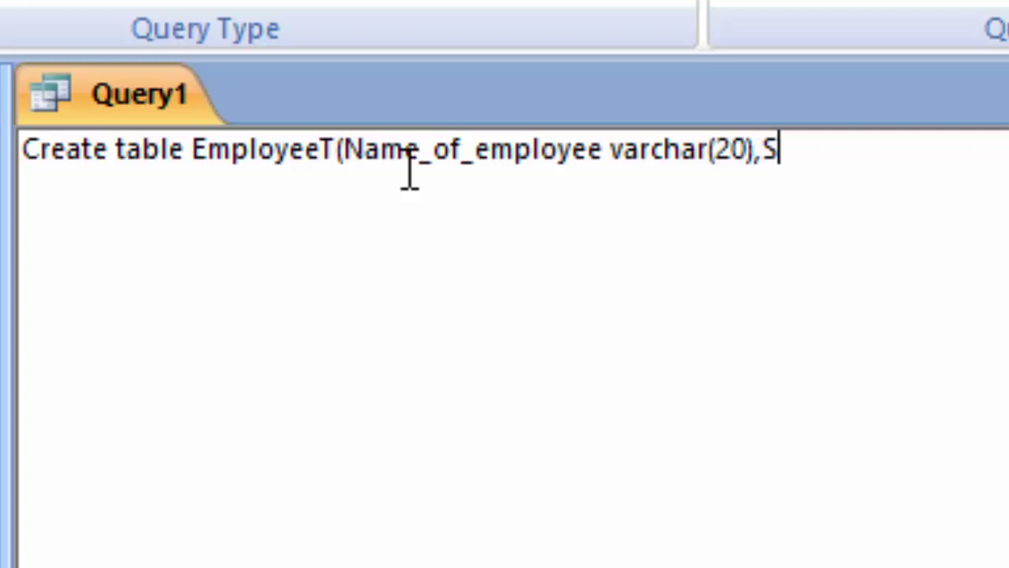
text(alary)
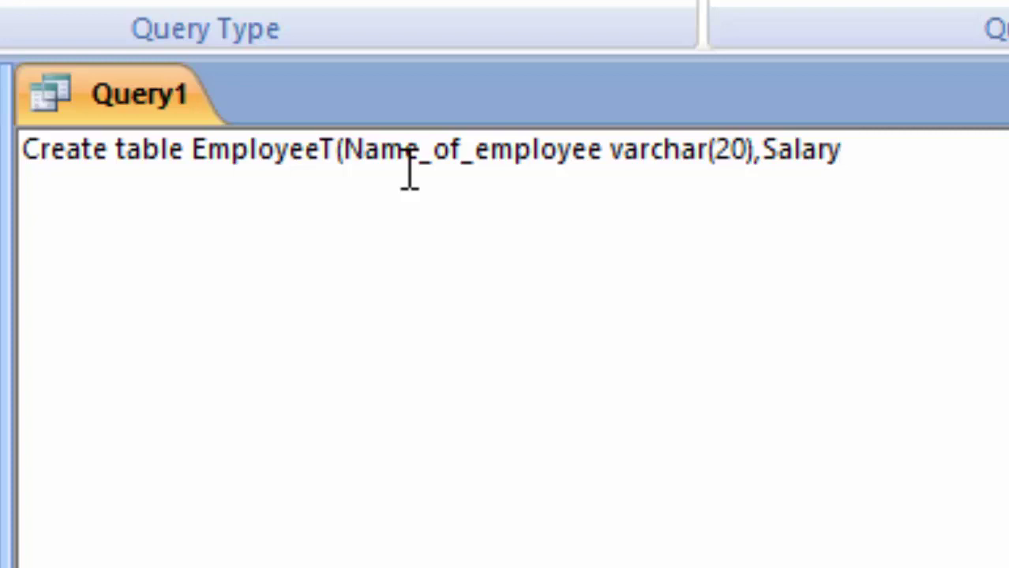
text( cu)
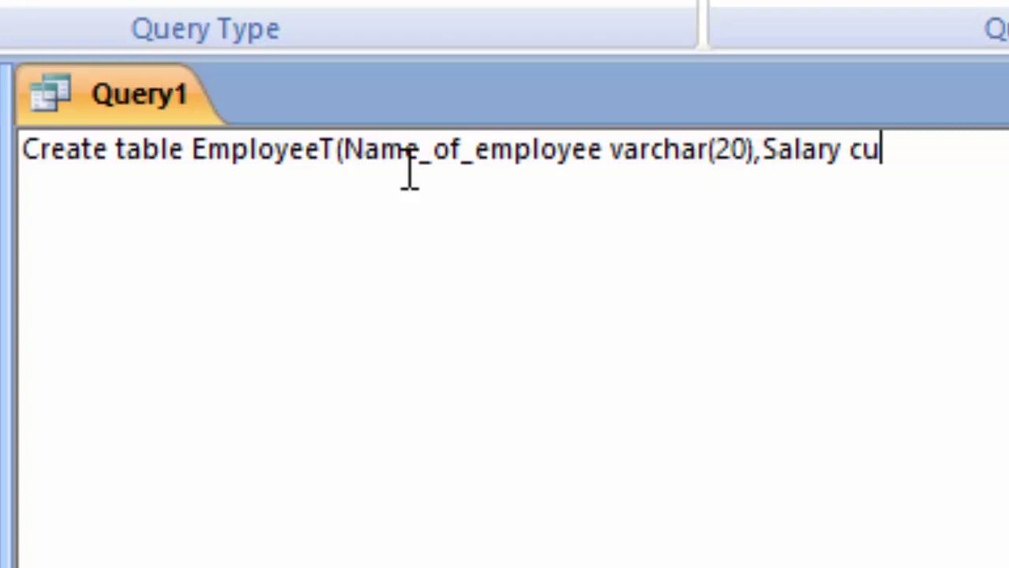
text(rrency)
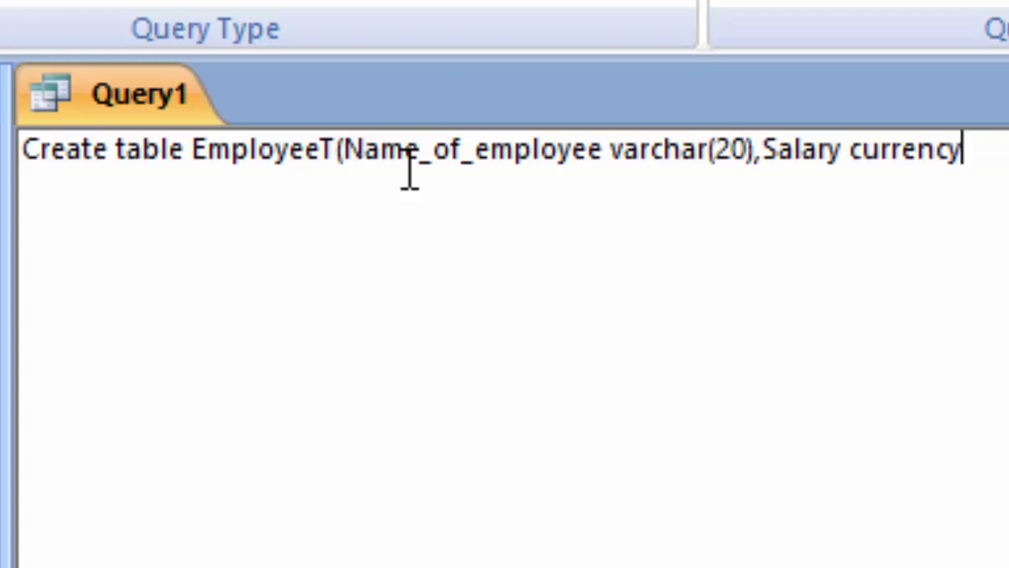
text())
text(;)
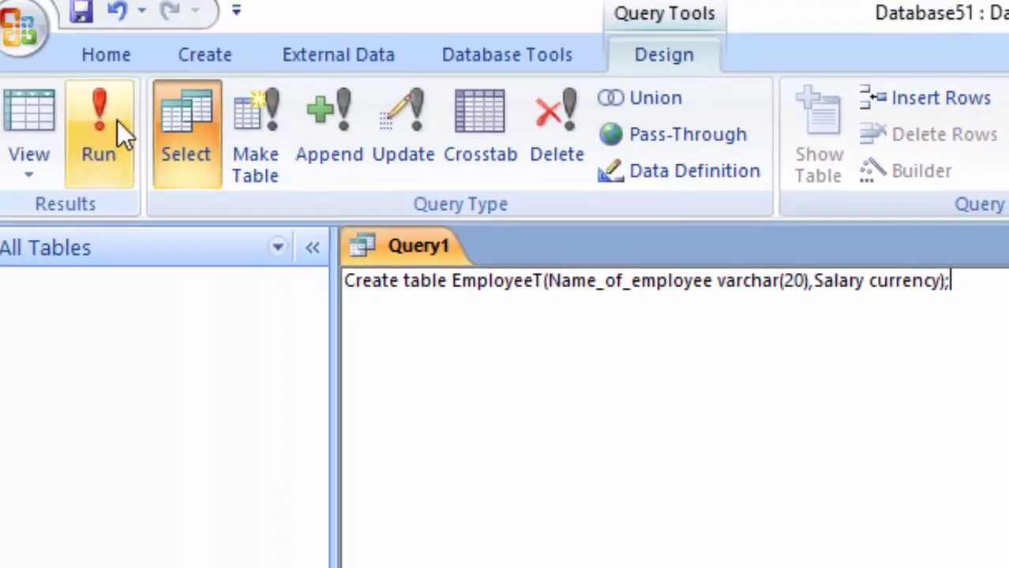
Step: Run the Create table query, open the new EmployeeT datasheet and widen the name column
click(119, 134)
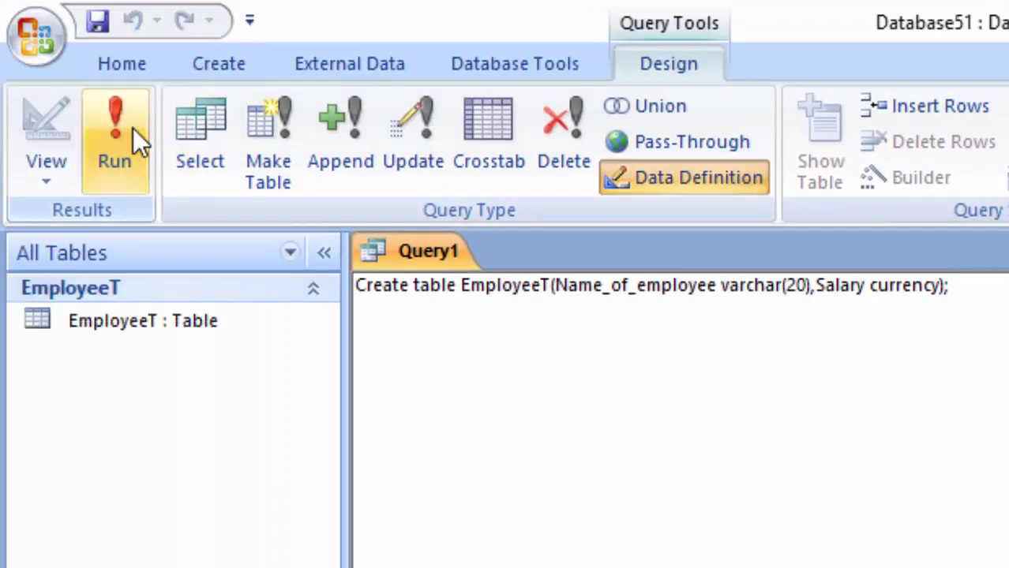
click(144, 339)
double_click(142, 332)
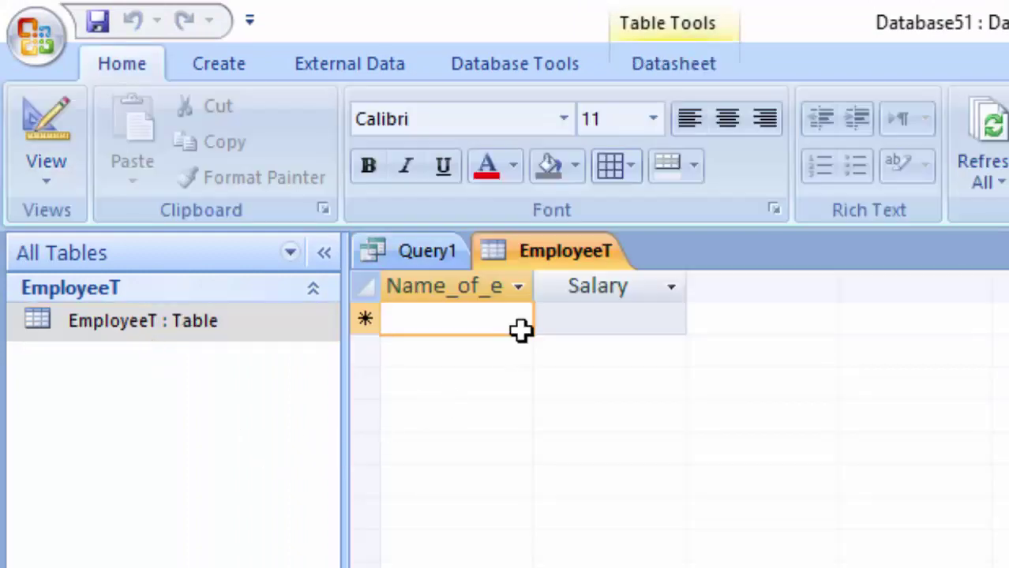
drag(537, 300, 574, 303)
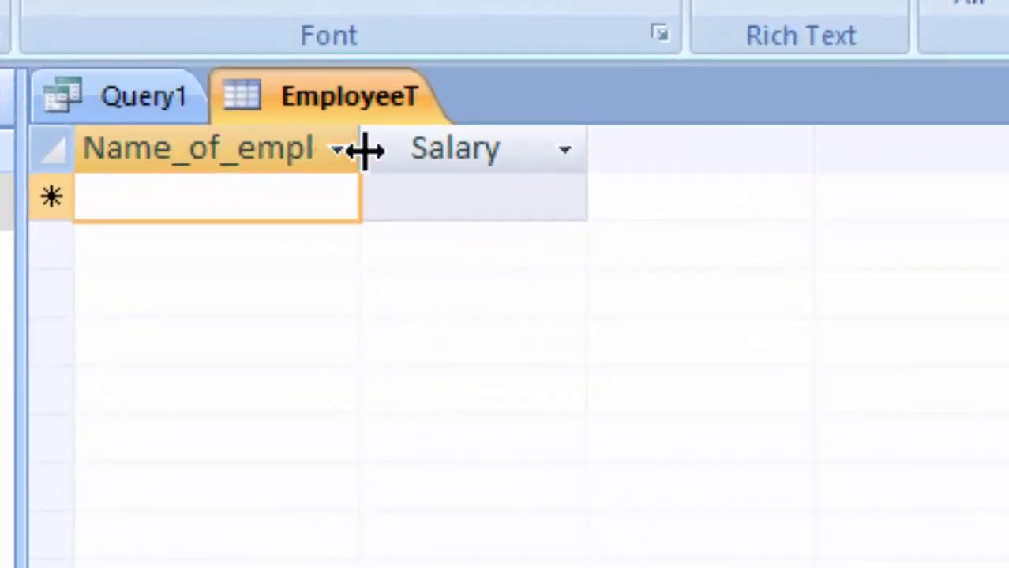
drag(365, 151, 457, 307)
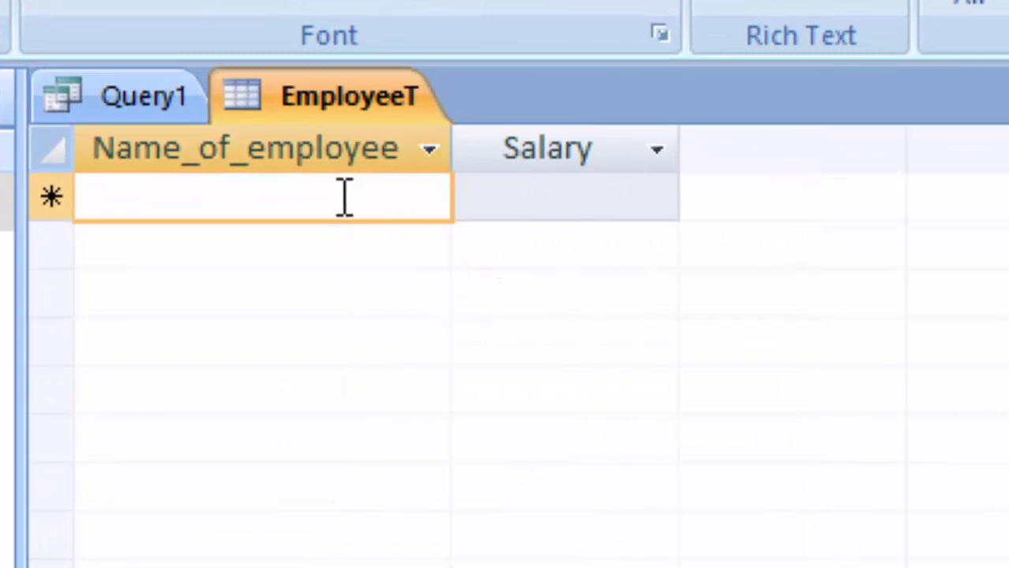
Step: Enter the records Ram 12000, Shyam 12200 and Naziya 14500
text(R)
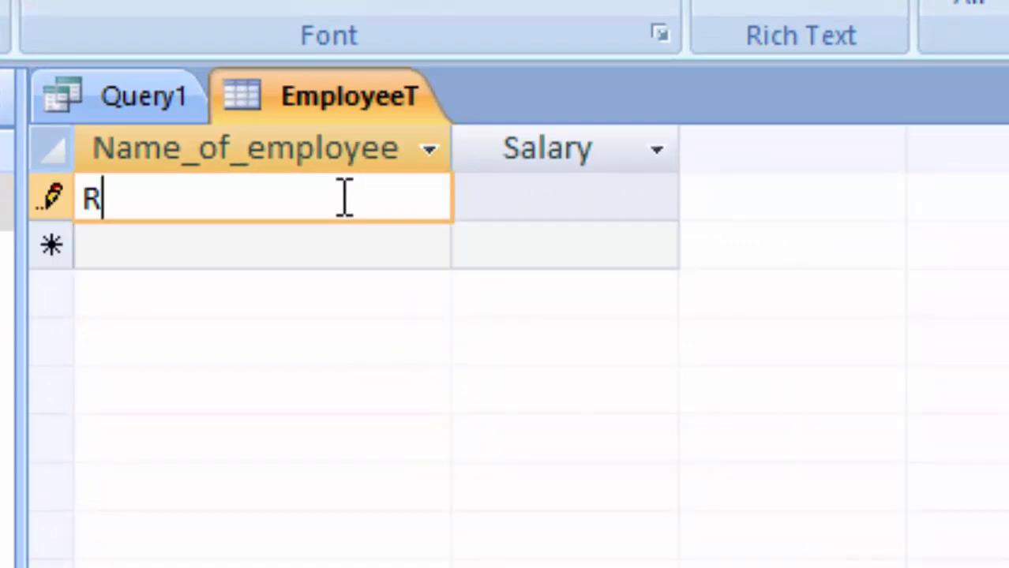
text(am)
key(Tab)
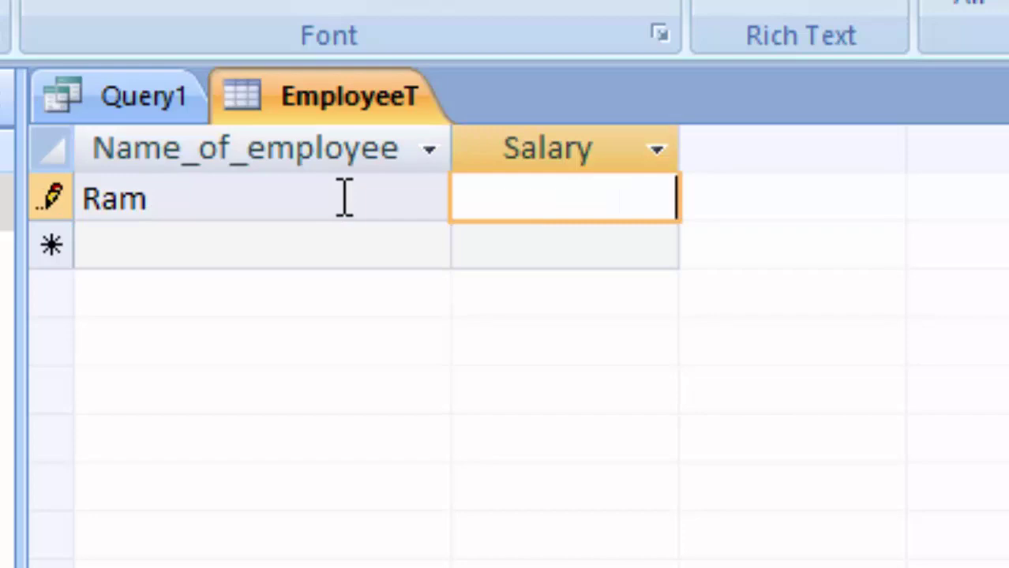
text(12000)
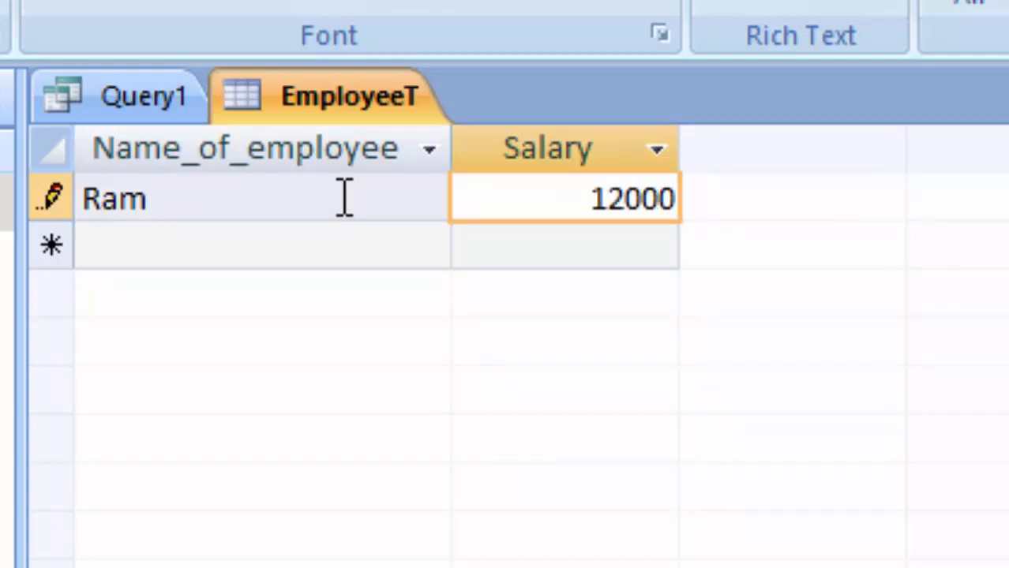
key(Tab)
text(S)
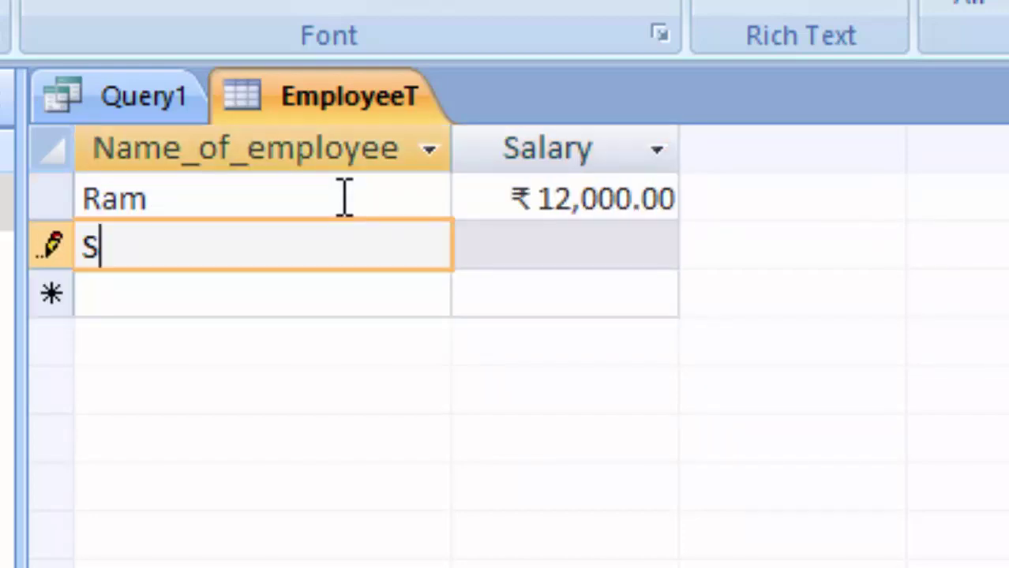
text(hyam)
key(Tab)
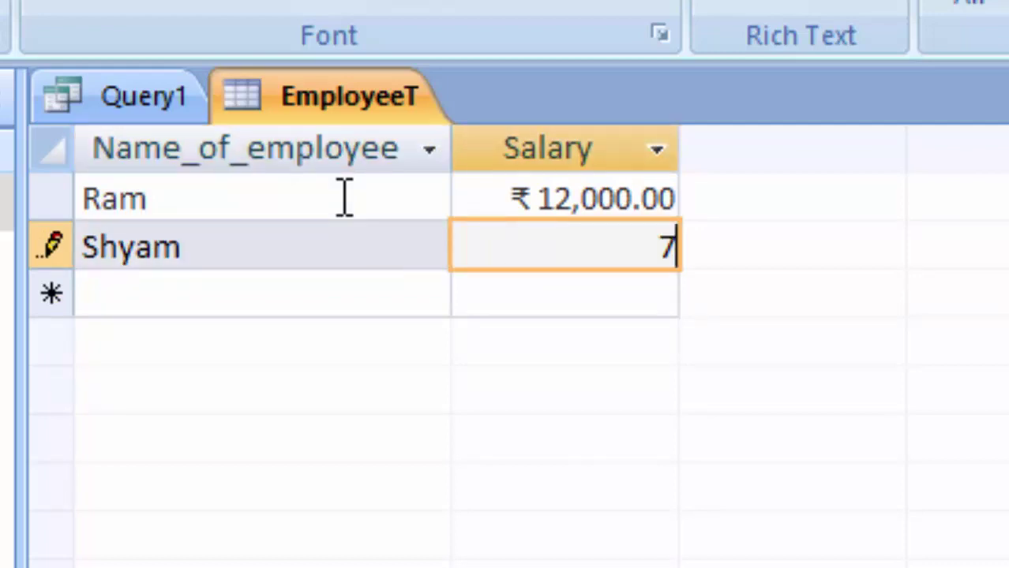
text(122)
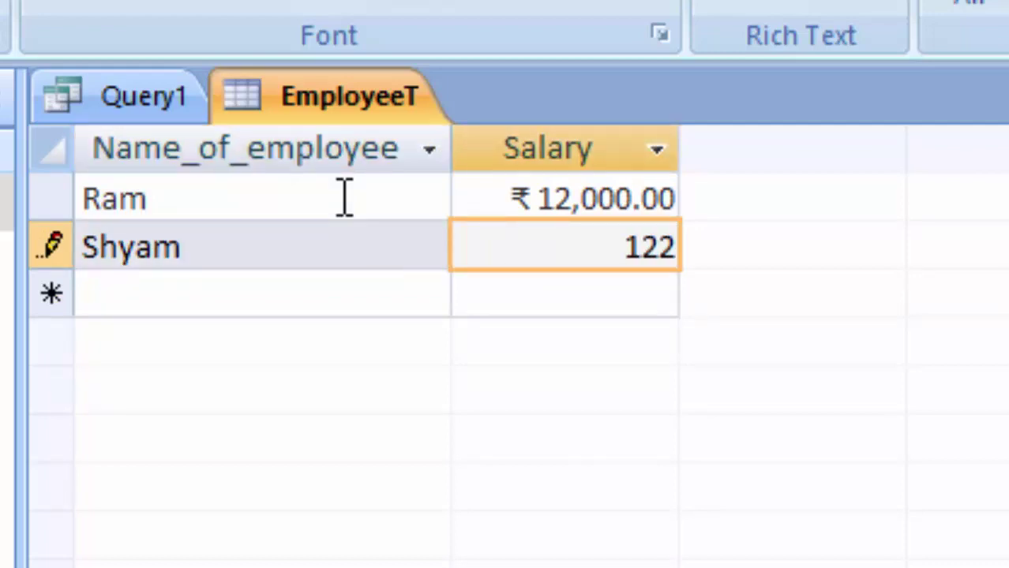
text(0)
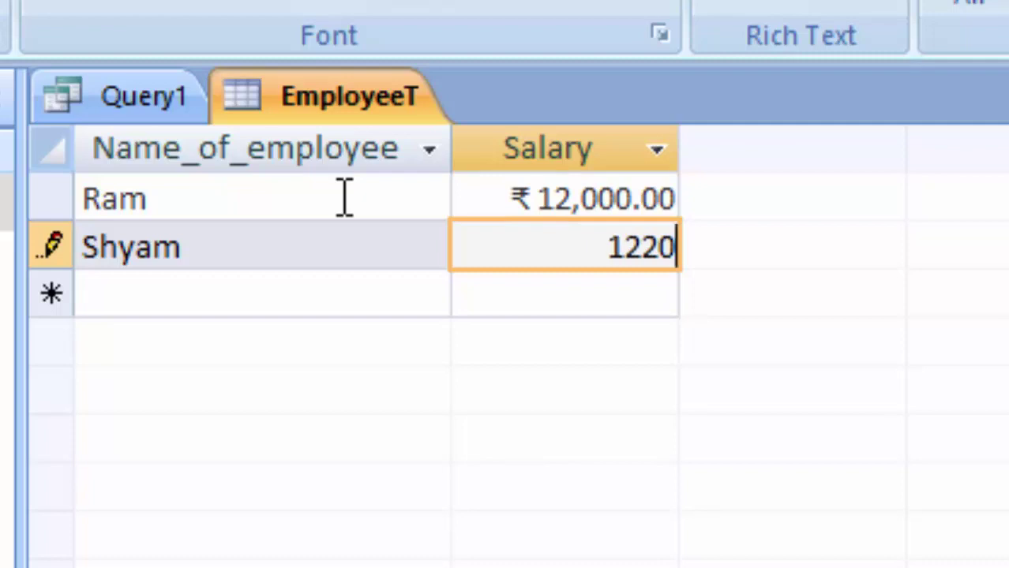
text(0)
key(Tab)
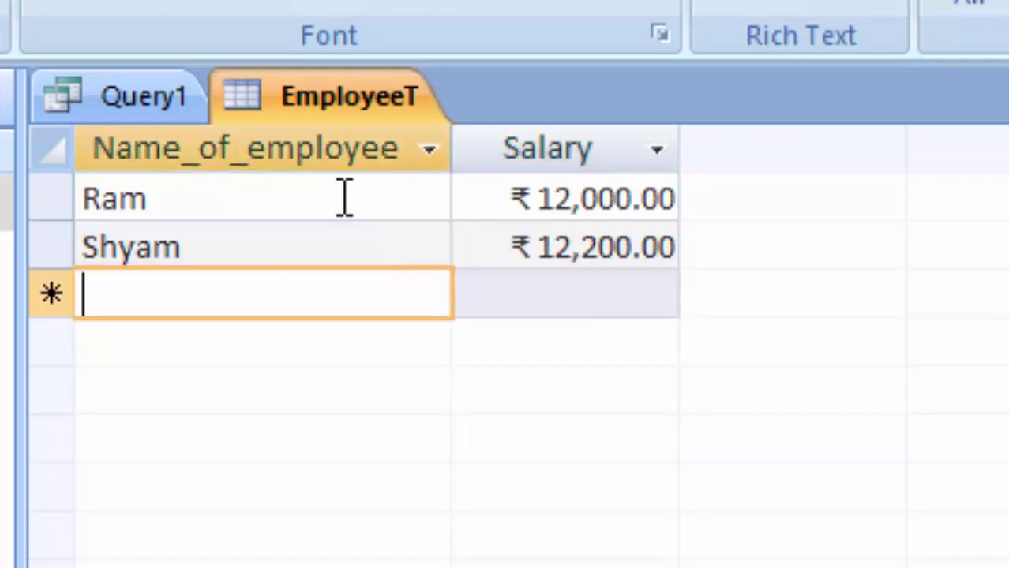
text(N)
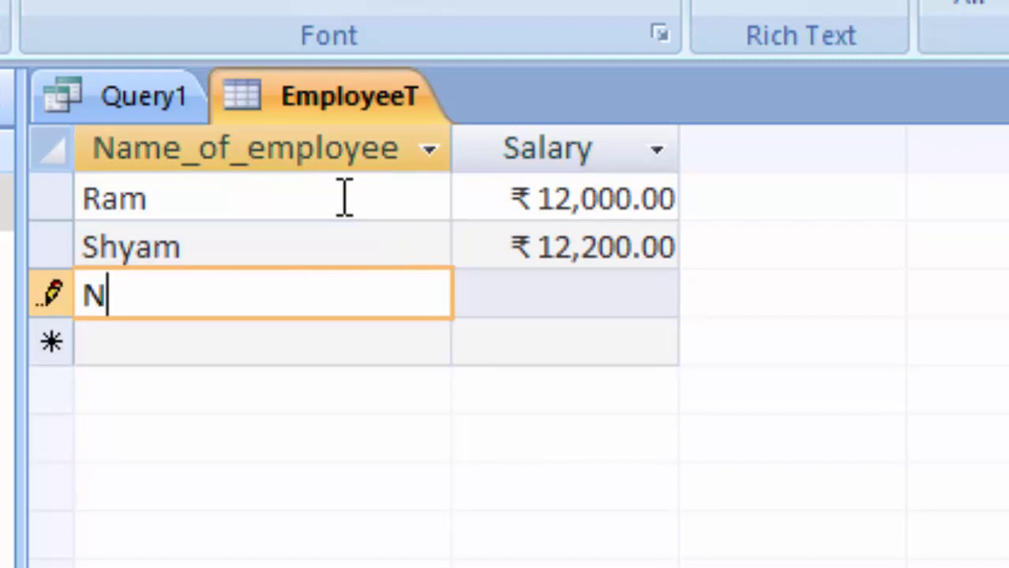
text(aziya)
key(Tab)
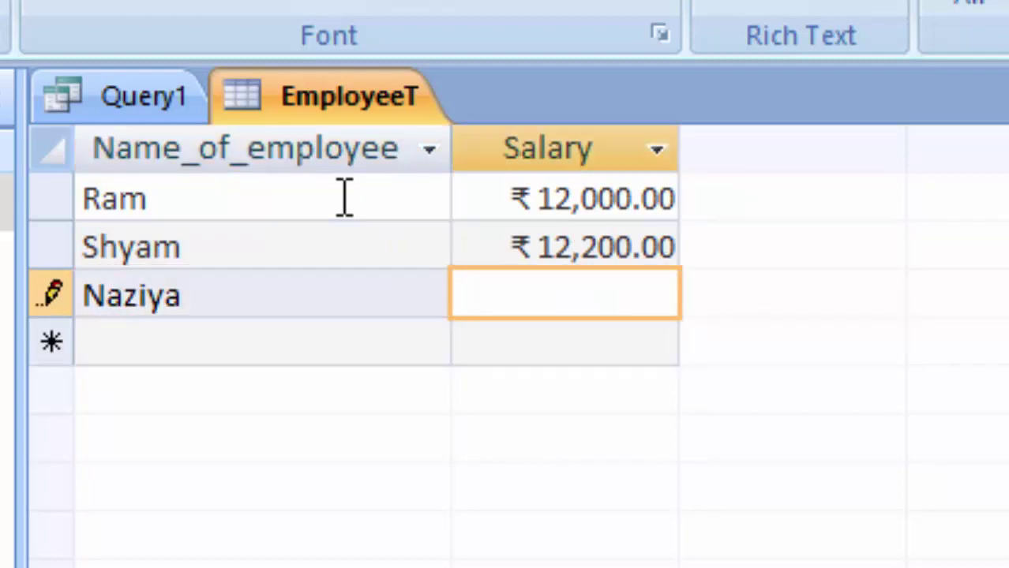
text(1450)
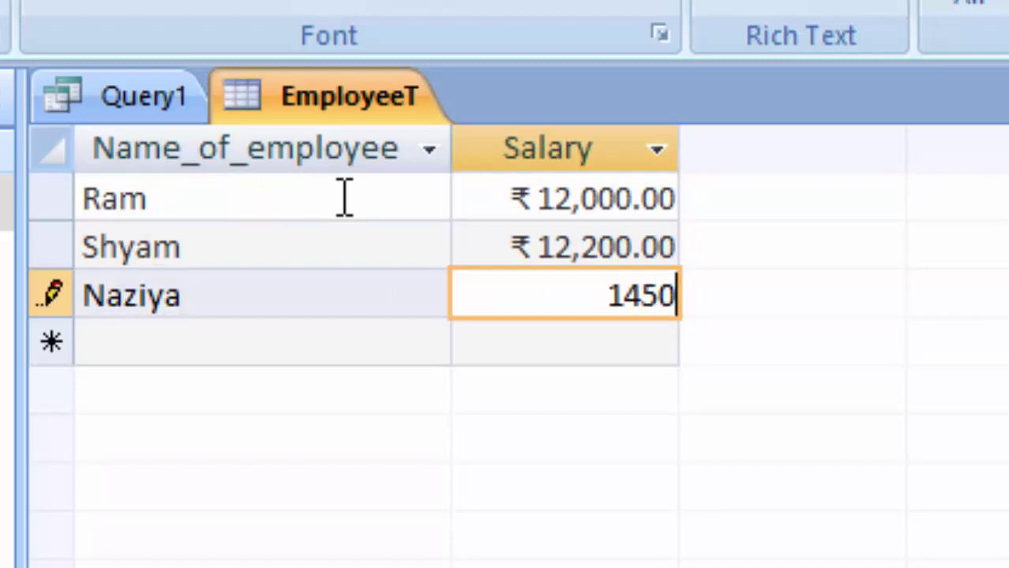
text(0)
key(Tab)
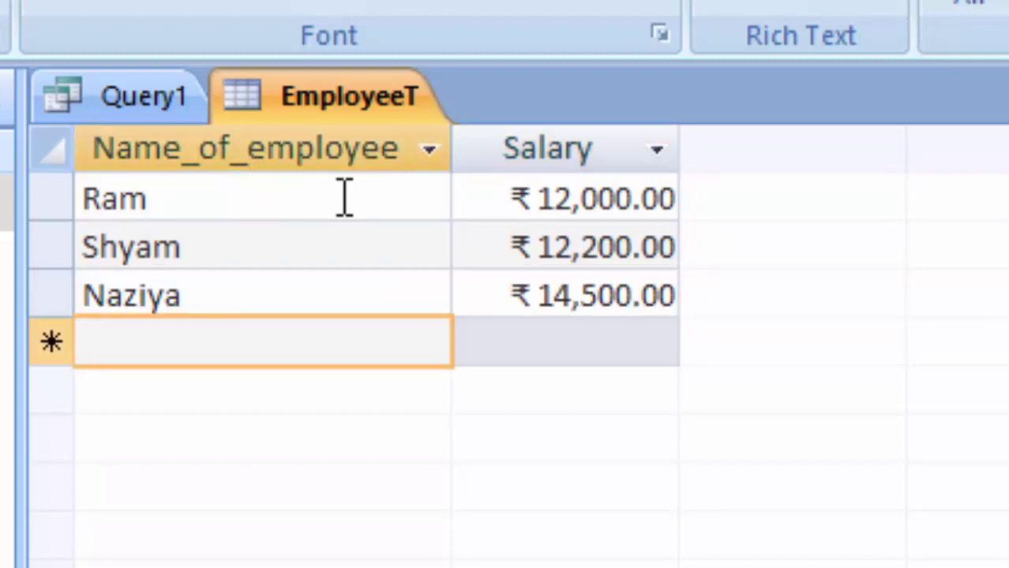
Step: Enter the records Kundan 15500 and Lokesh 20000
text(K)
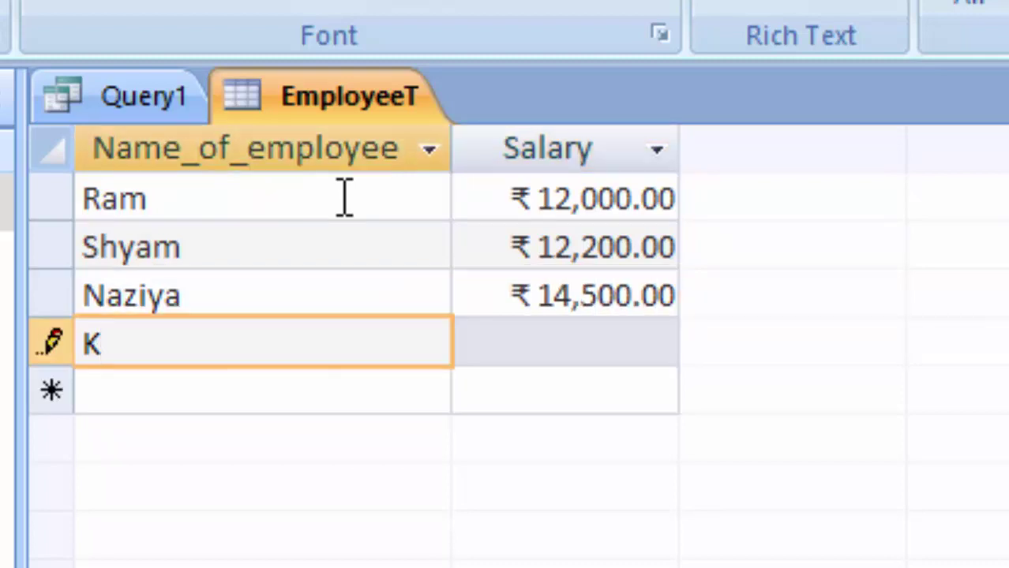
text(unda)
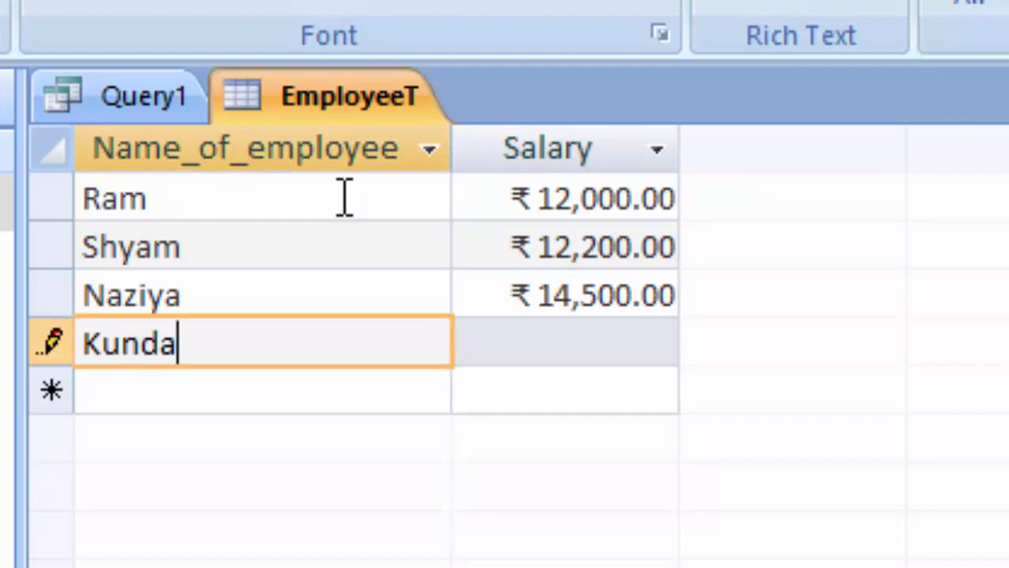
text(n)
key(Tab)
text(1)
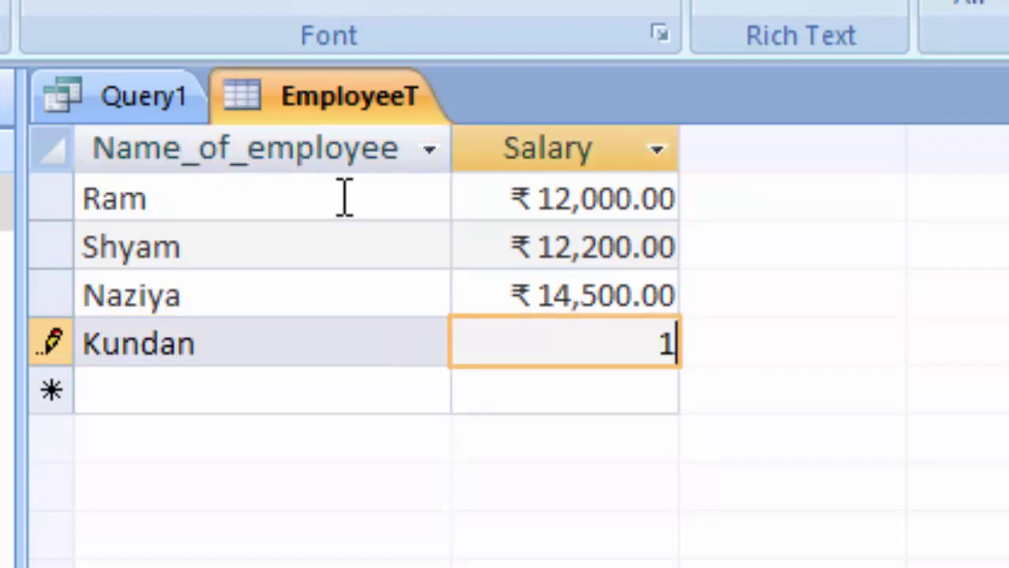
text(5500)
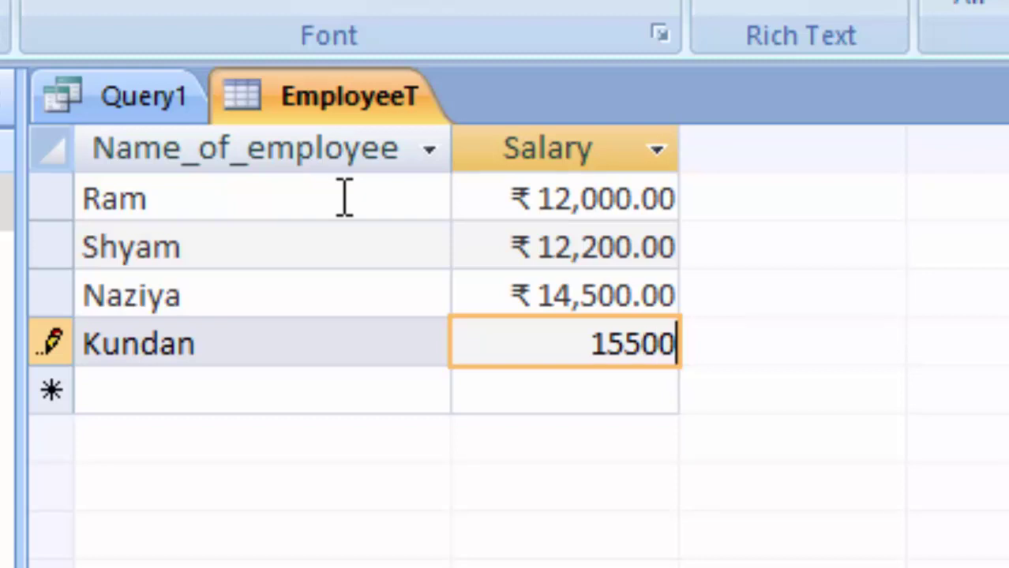
key(Tab)
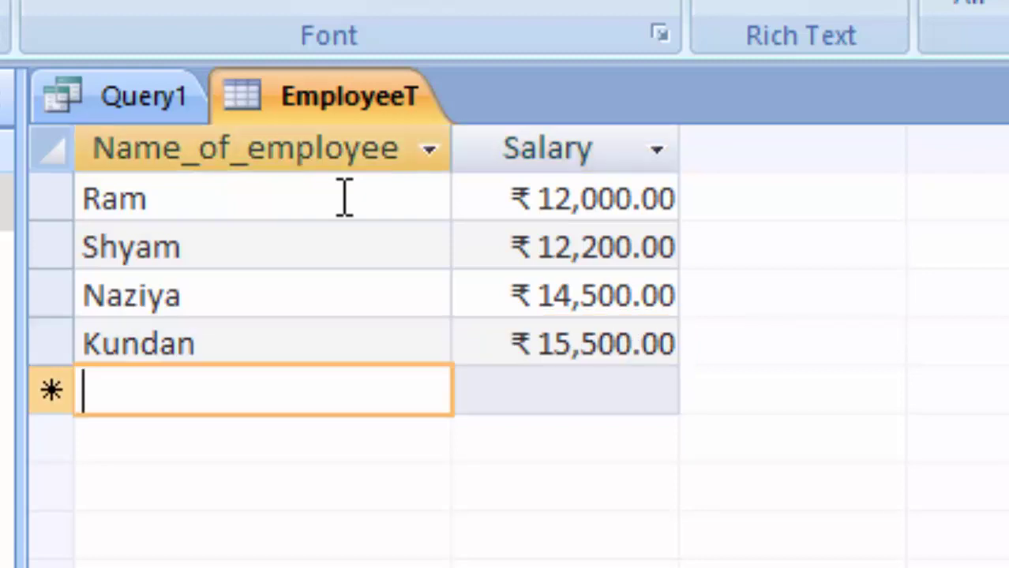
text(Lokesh)
key(Tab)
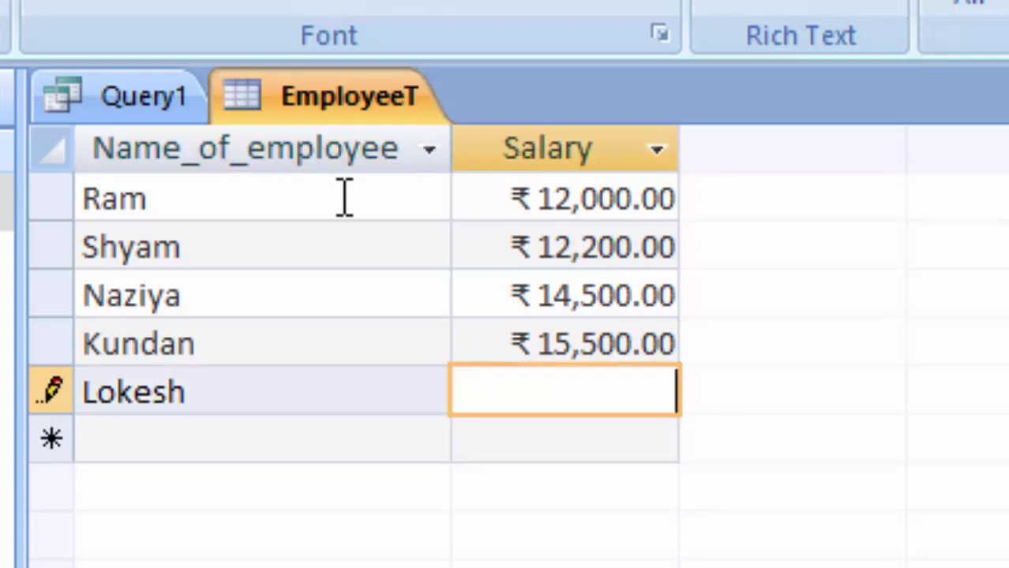
text(20)
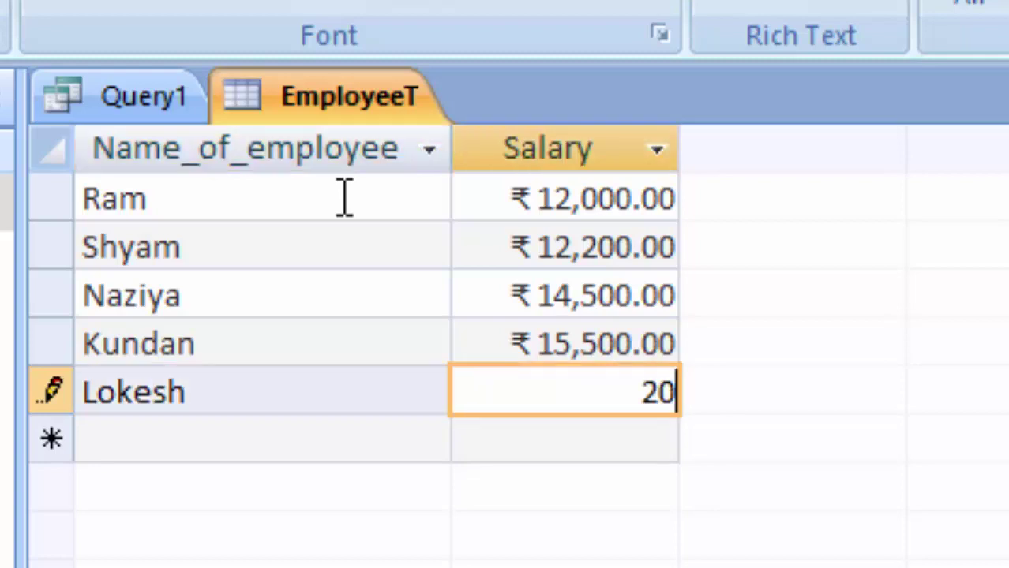
text(000)
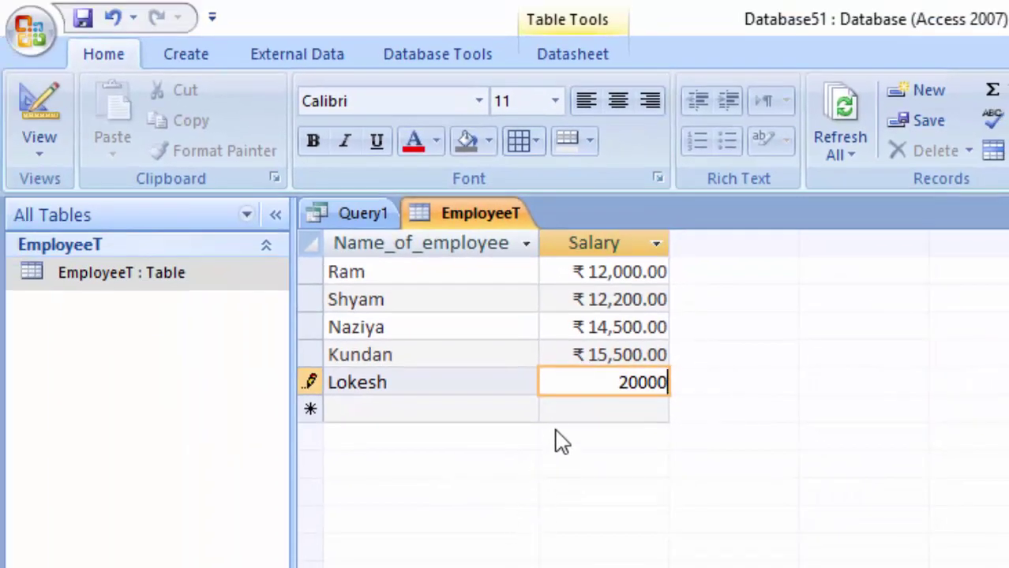
click(561, 410)
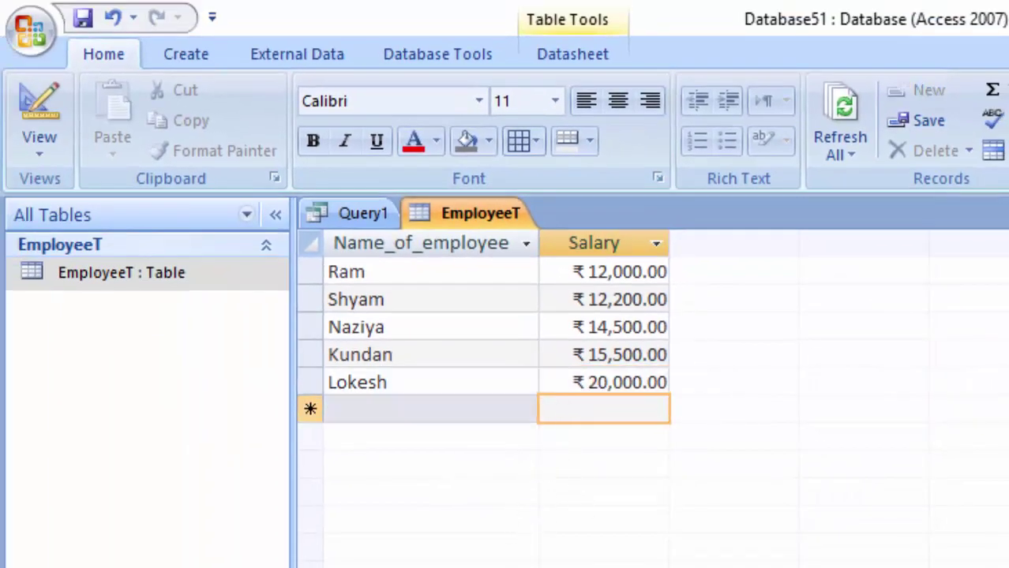
Step: Save Query1 under the name EmployeeQ, correcting the misspelled name before confirming
right_click(436, 213)
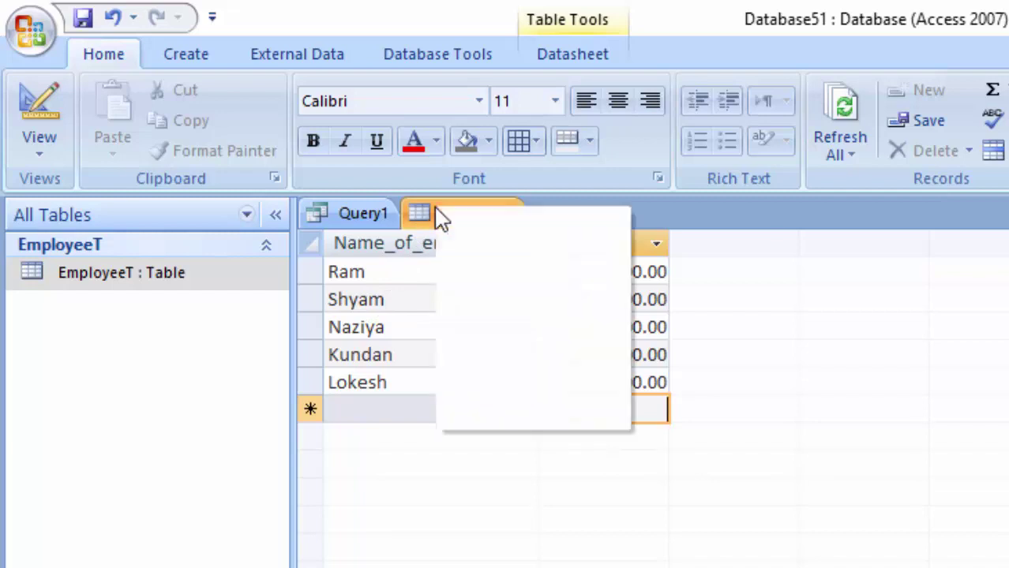
click(329, 194)
right_click(330, 207)
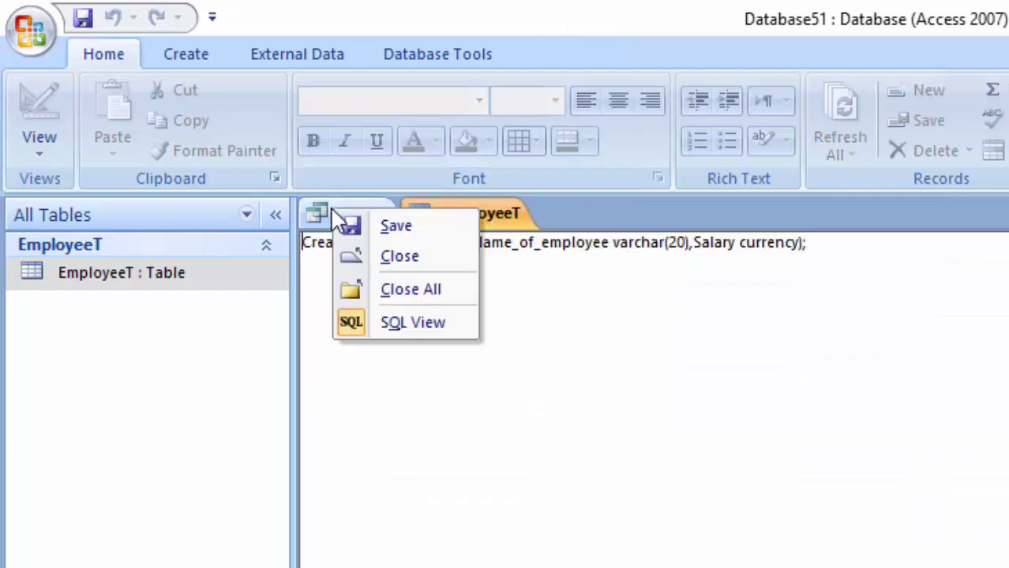
click(351, 224)
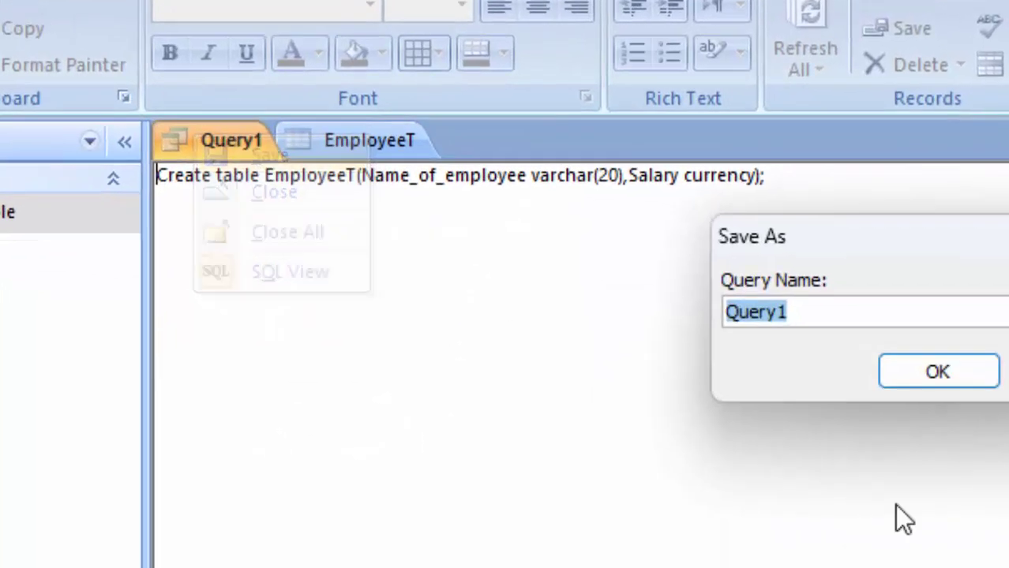
key(BackSpace)
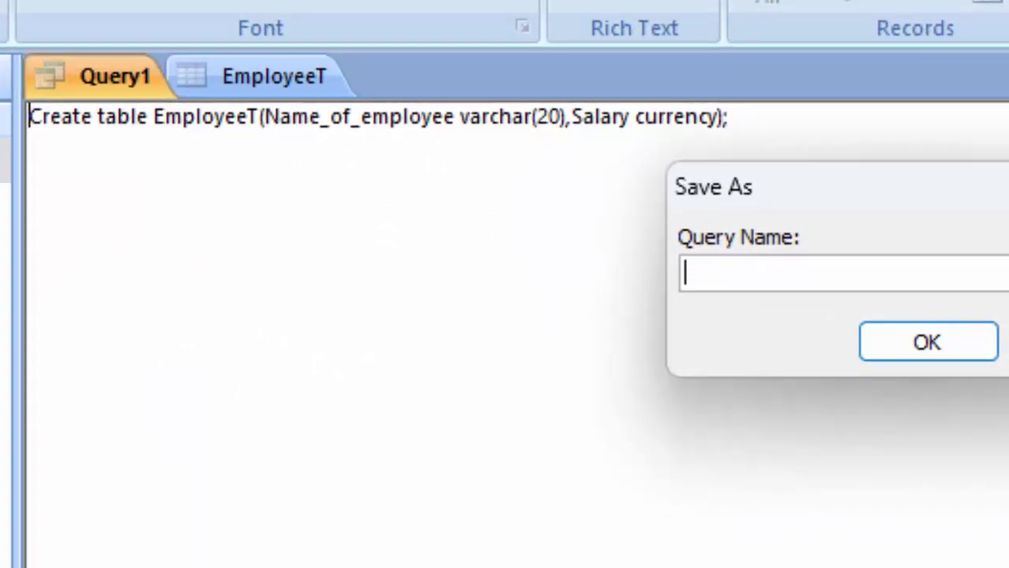
text(E)
text(mlo)
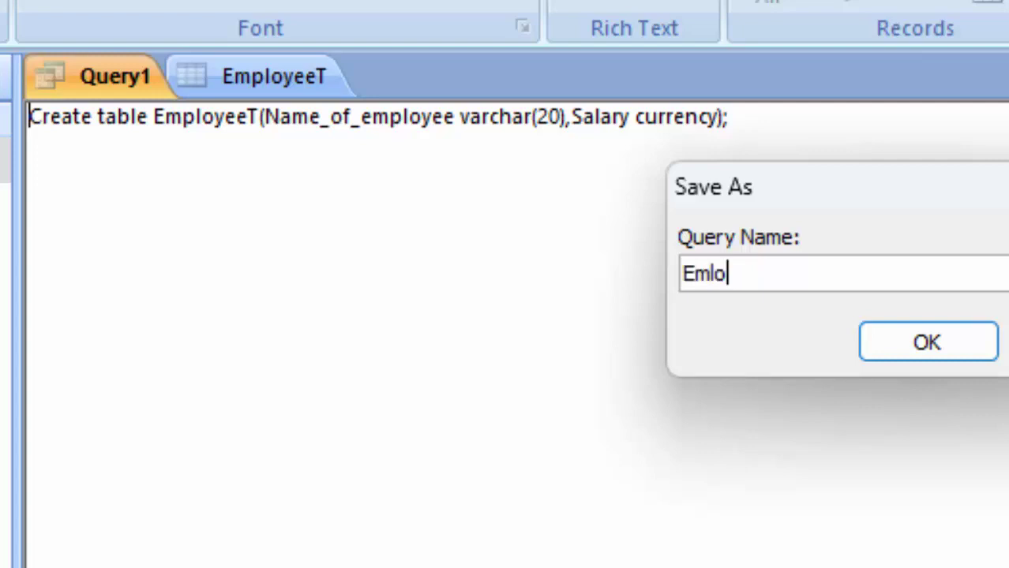
text(yee)
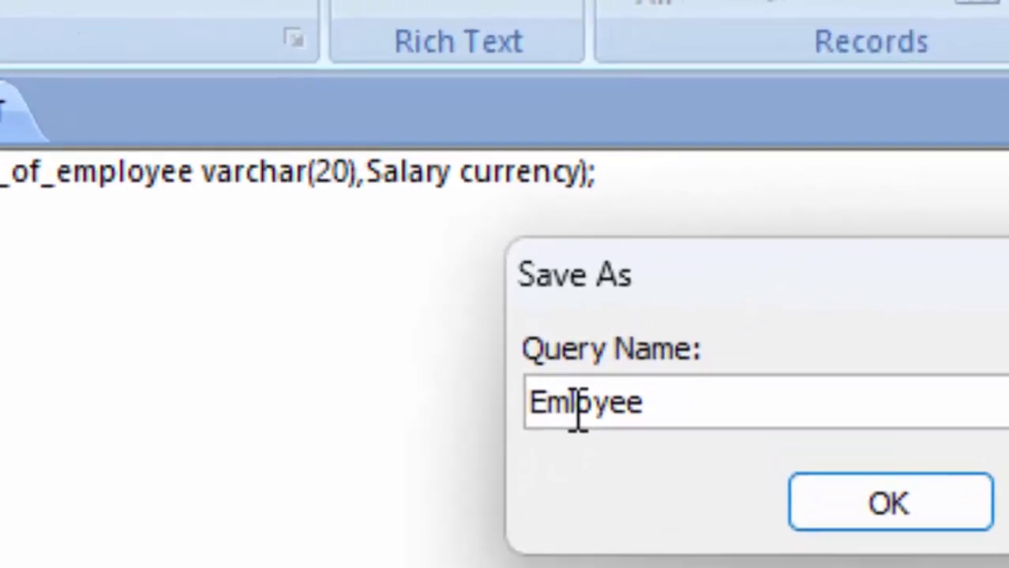
click(575, 407)
text(p)
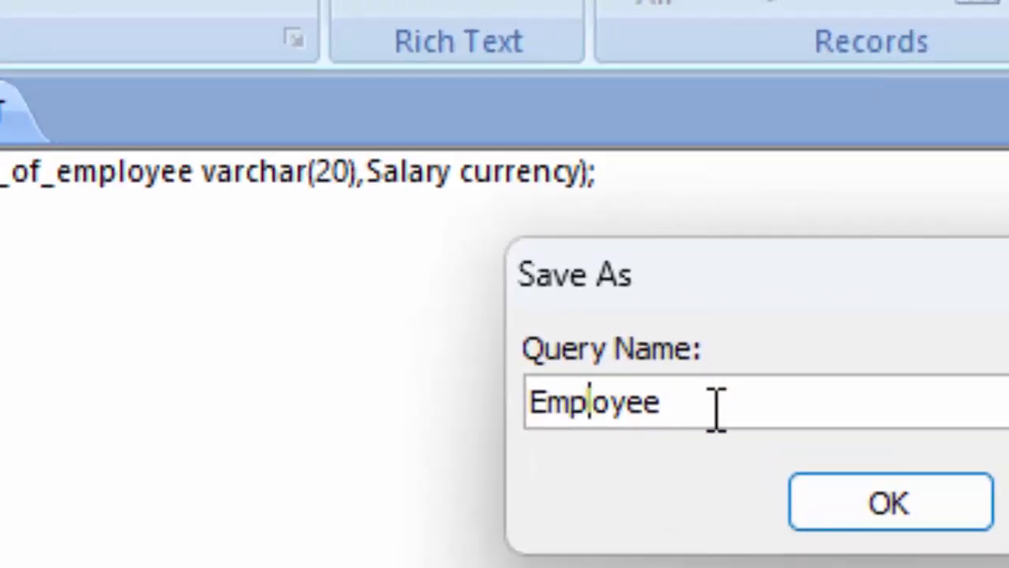
click(708, 399)
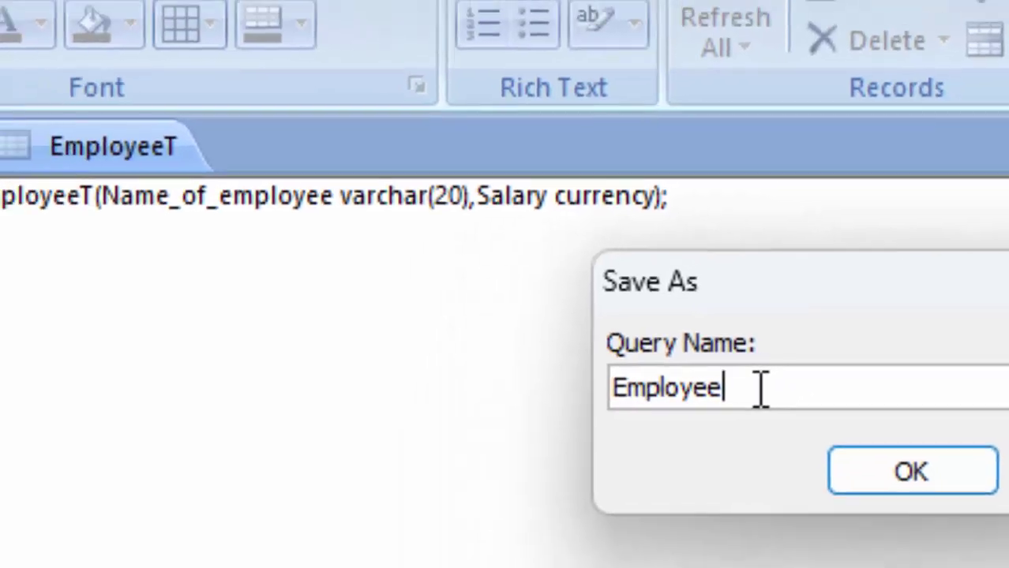
text(Q)
key(Return)
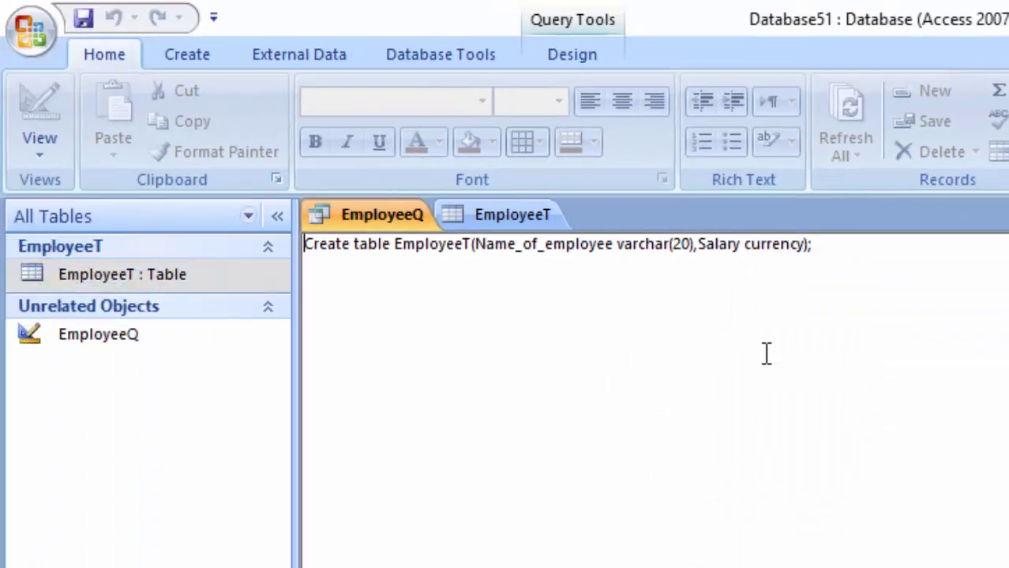
Step: Close the EmployeeT table and the EmployeeQ query
right_click(486, 214)
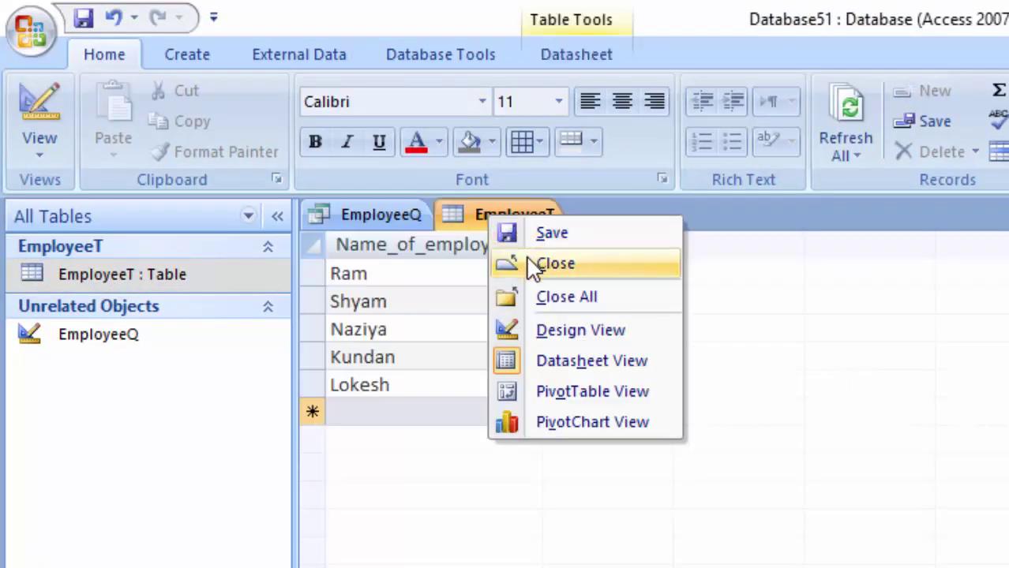
click(533, 263)
right_click(382, 209)
click(408, 257)
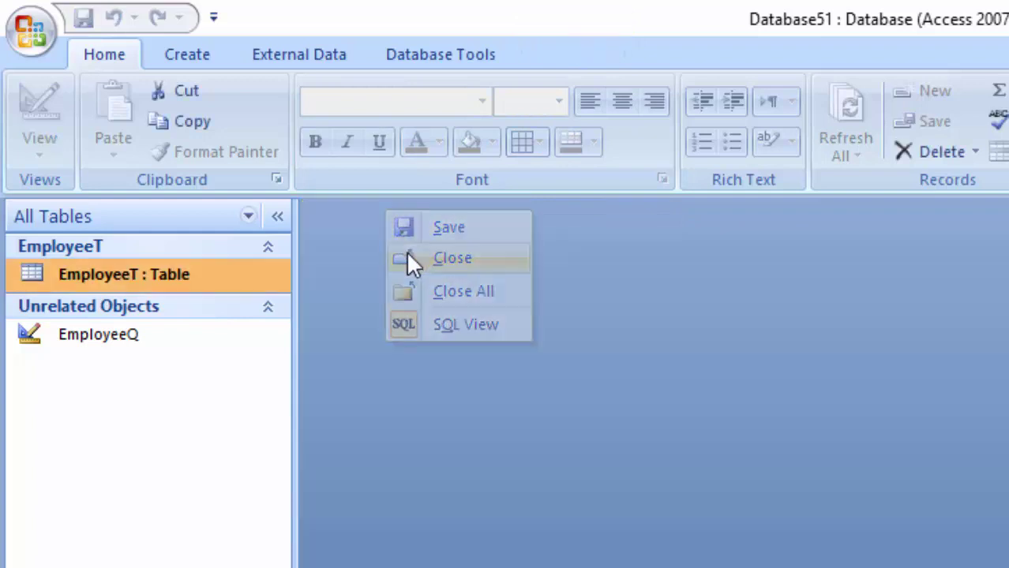
Step: Start a new query design without adding tables and switch it to SQL view
click(156, 56)
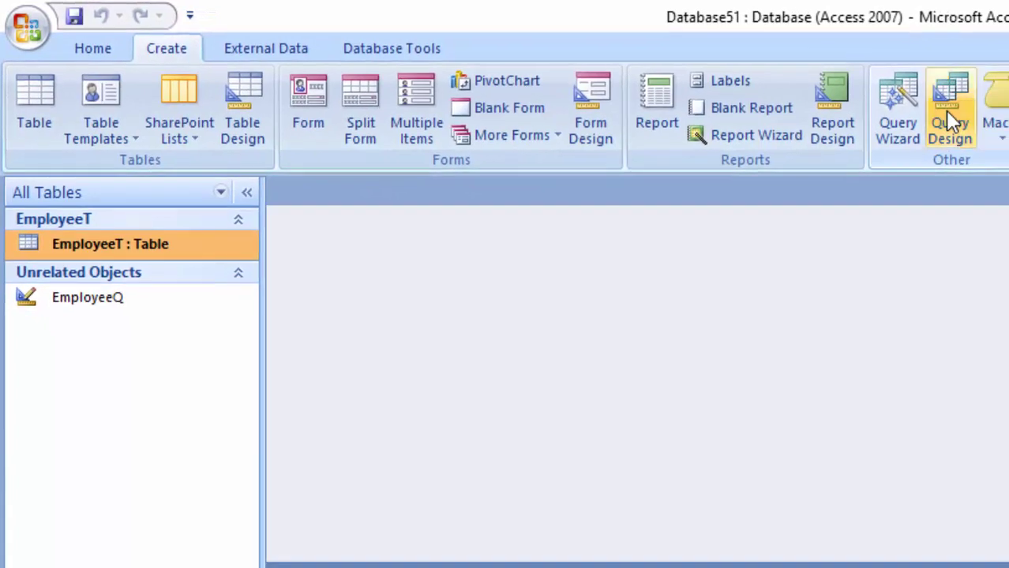
click(985, 129)
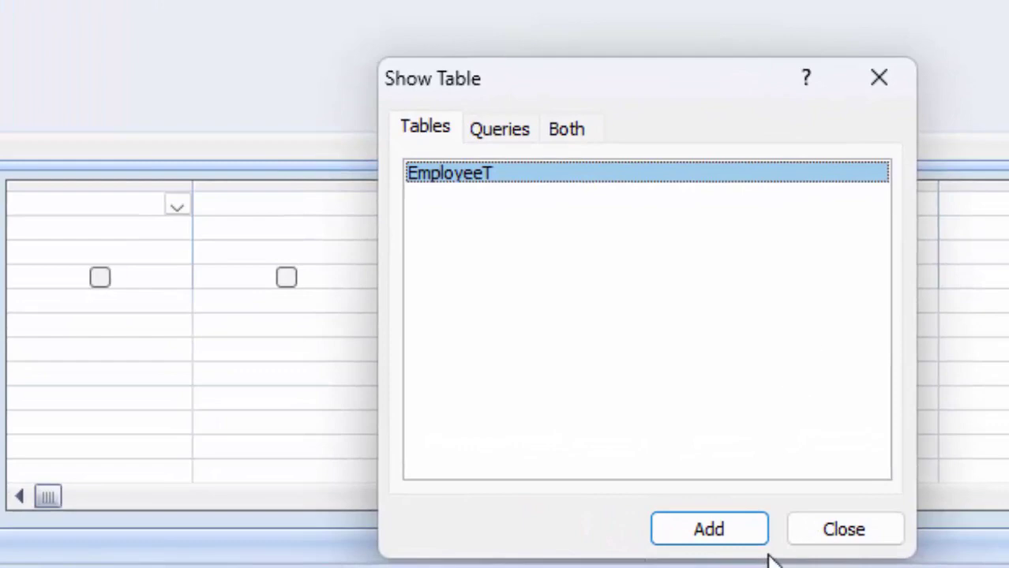
click(835, 537)
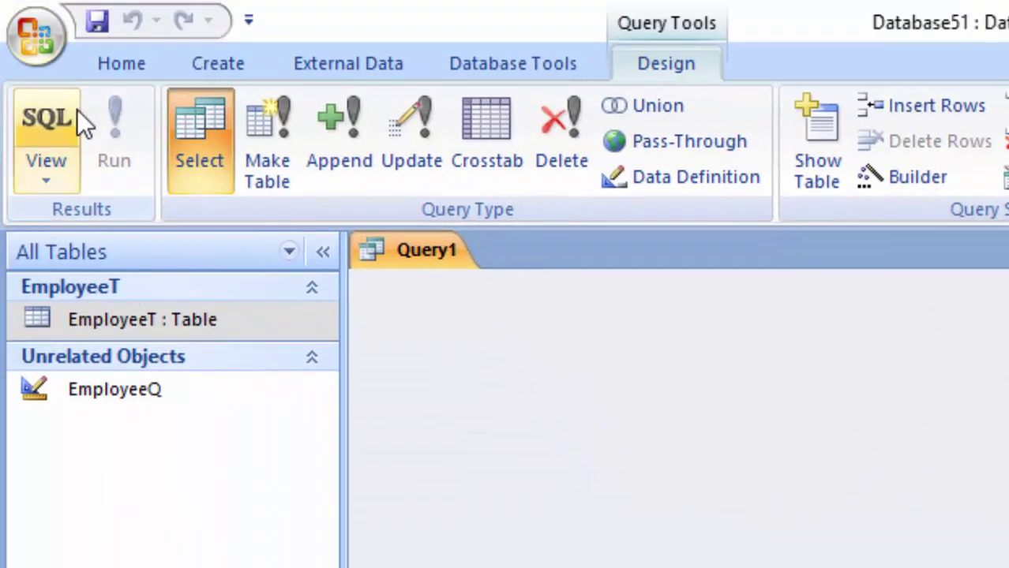
click(77, 111)
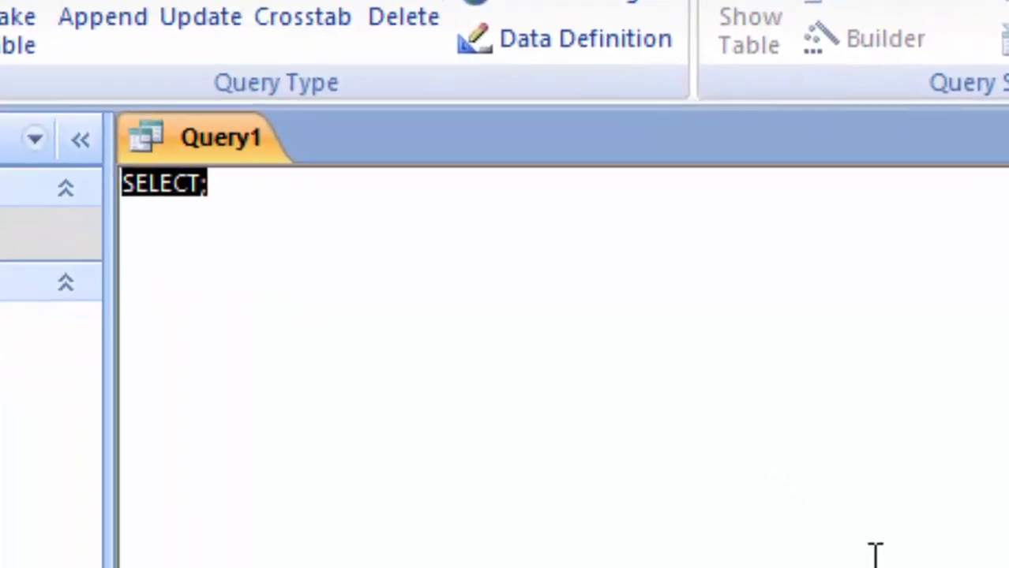
Step: Write 'select * from EmployeeT where Salary>12000;' in place of the placeholder, fixing Salary typos
key(Delete)
text(sel)
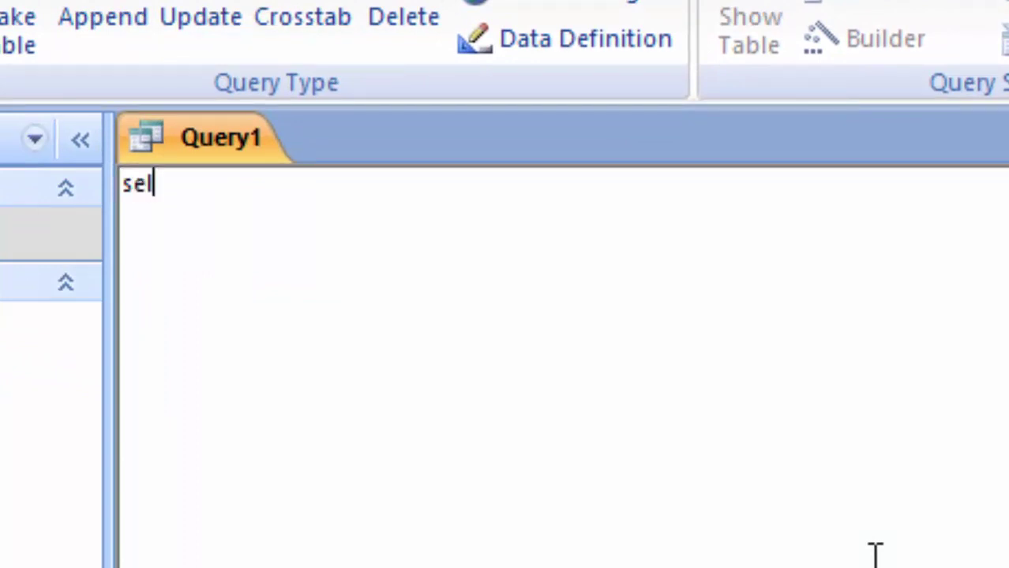
text(e)
text(ct)
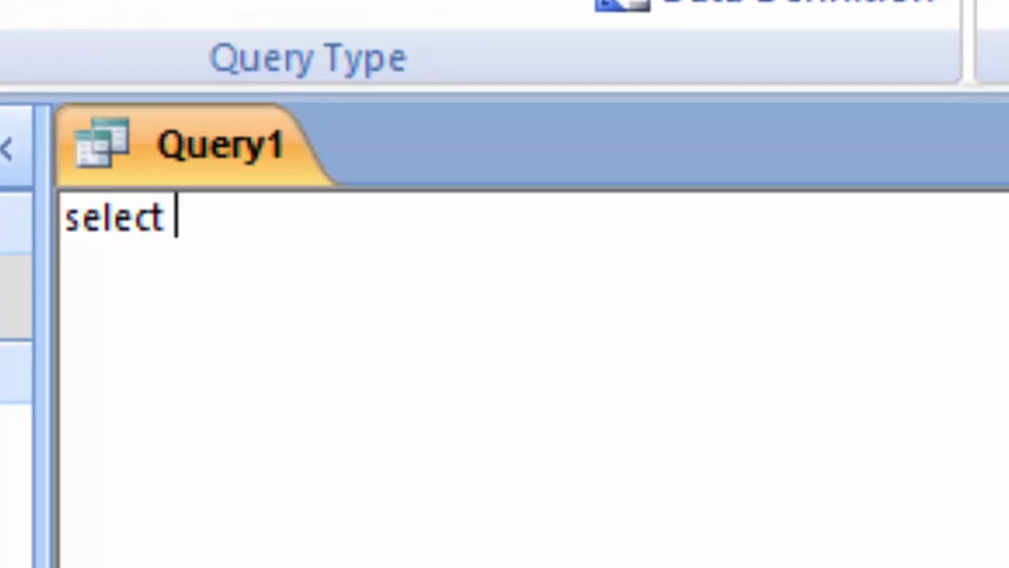
text( *)
text( fro)
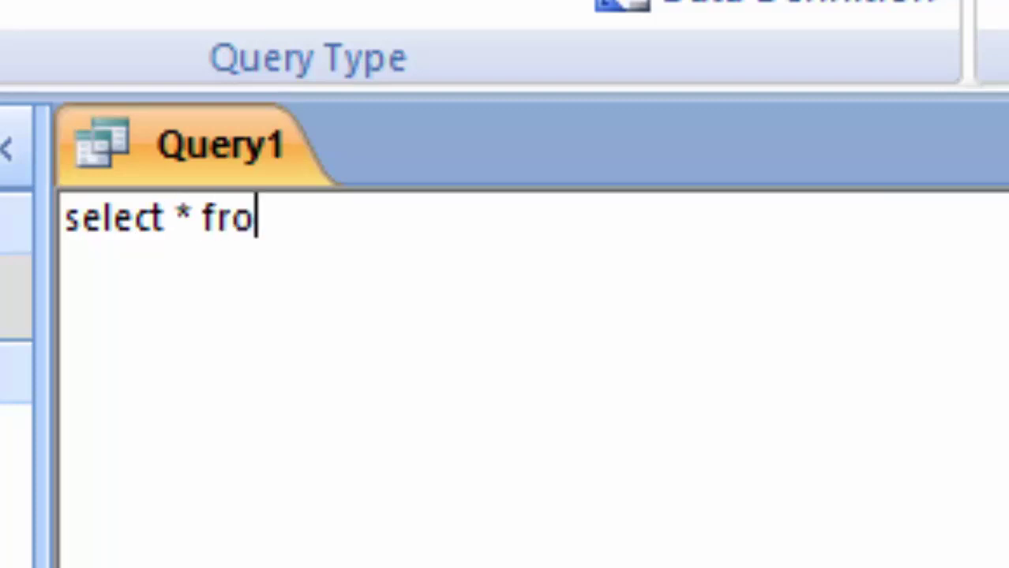
text(m EmployeeT)
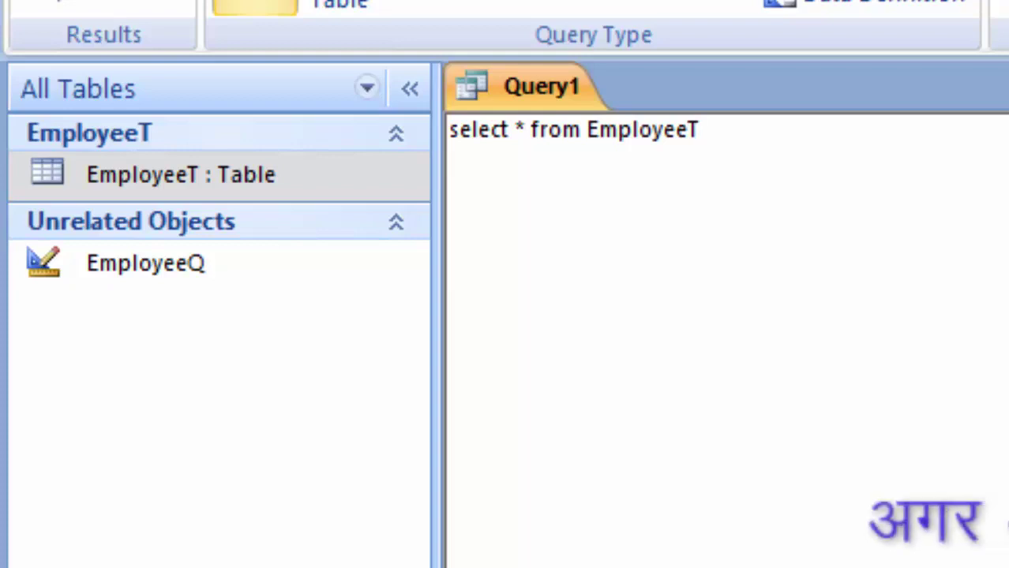
text(where)
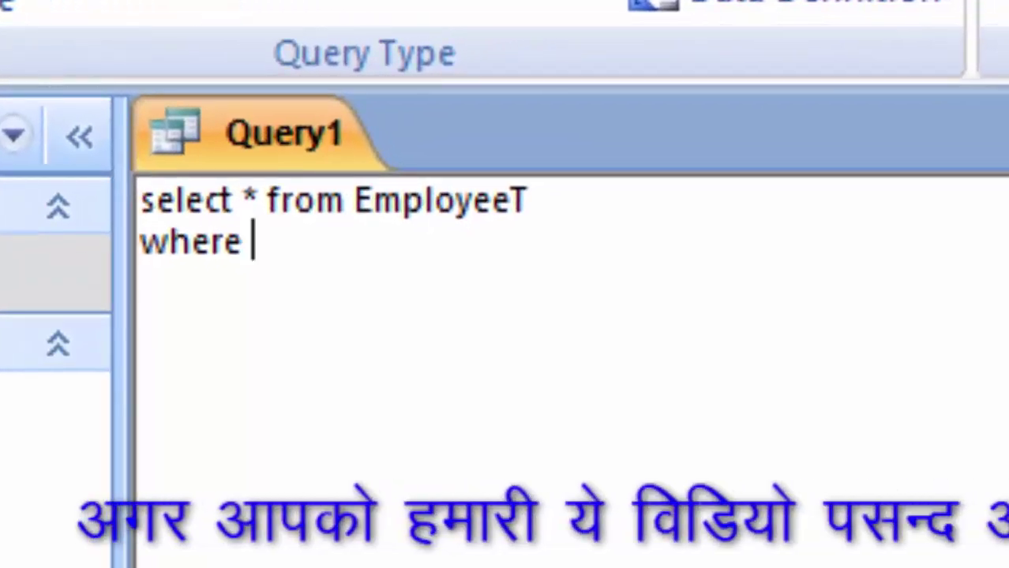
text( Sa)
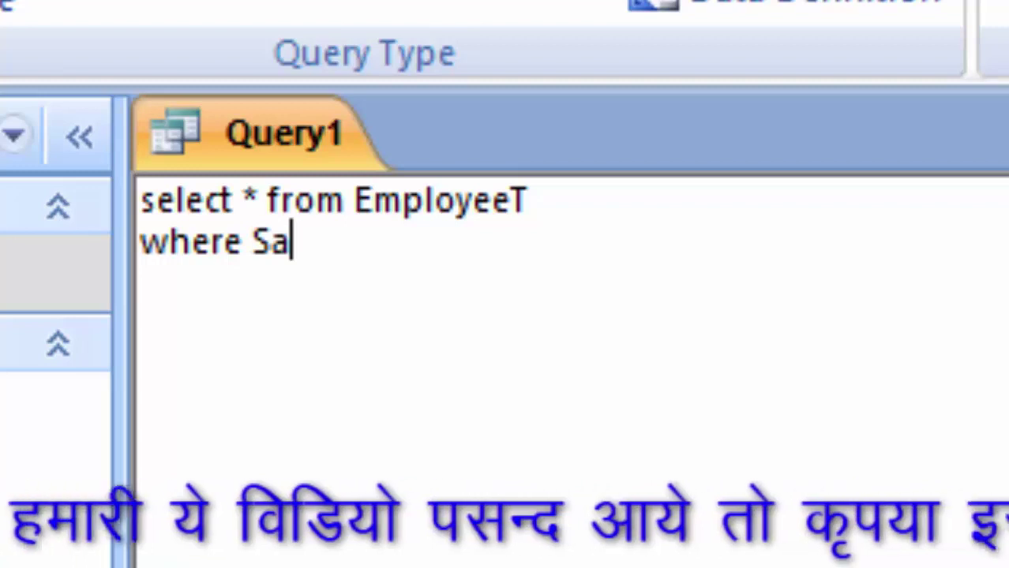
text(lat)
key(BackSpace)
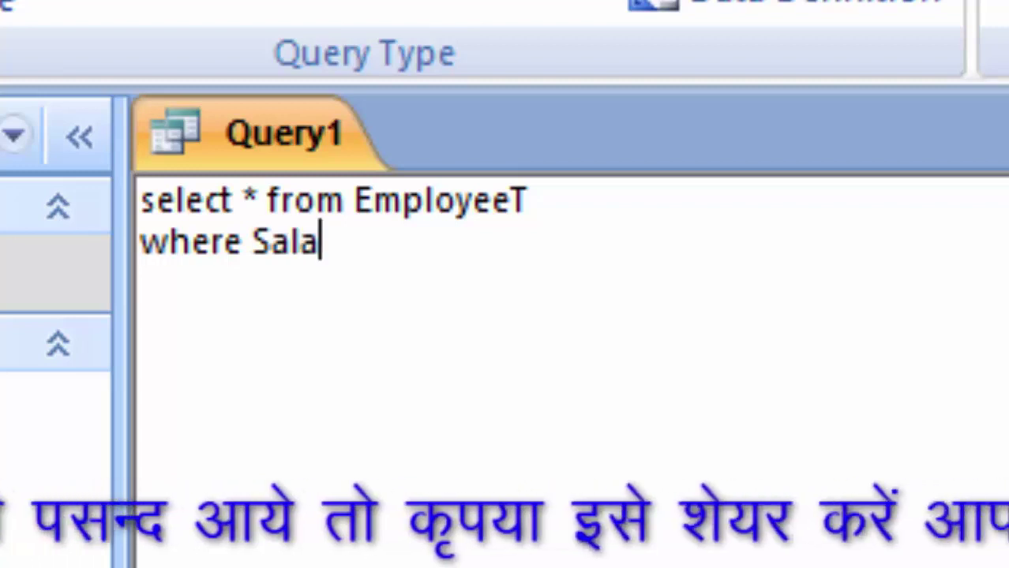
text(y)
key(BackSpace)
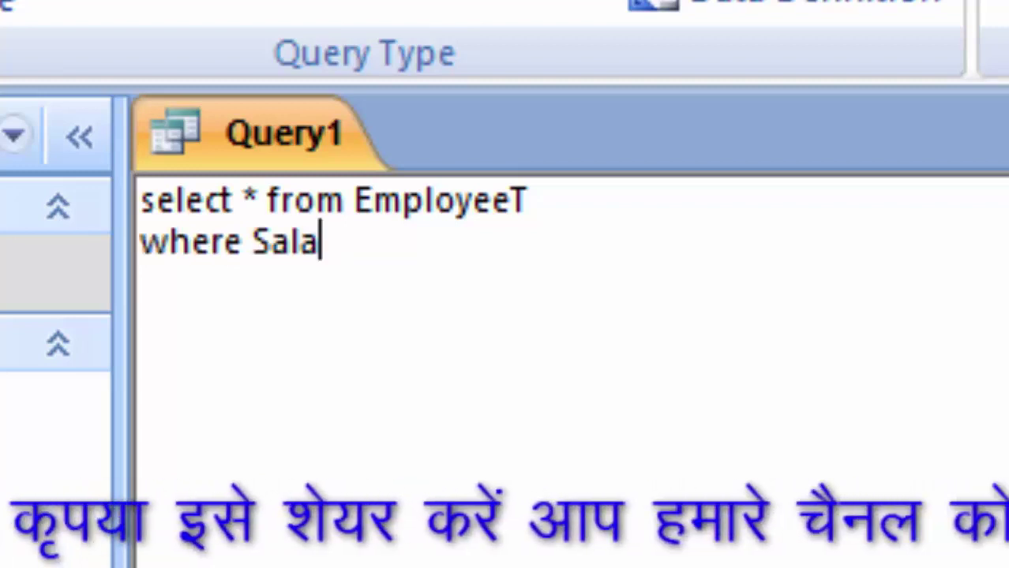
text(ry)
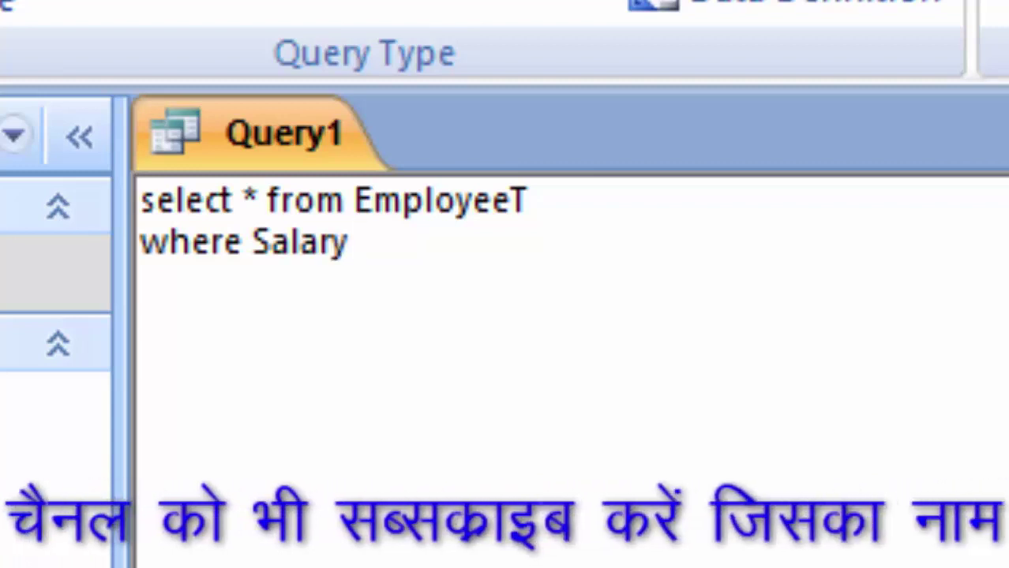
text(>)
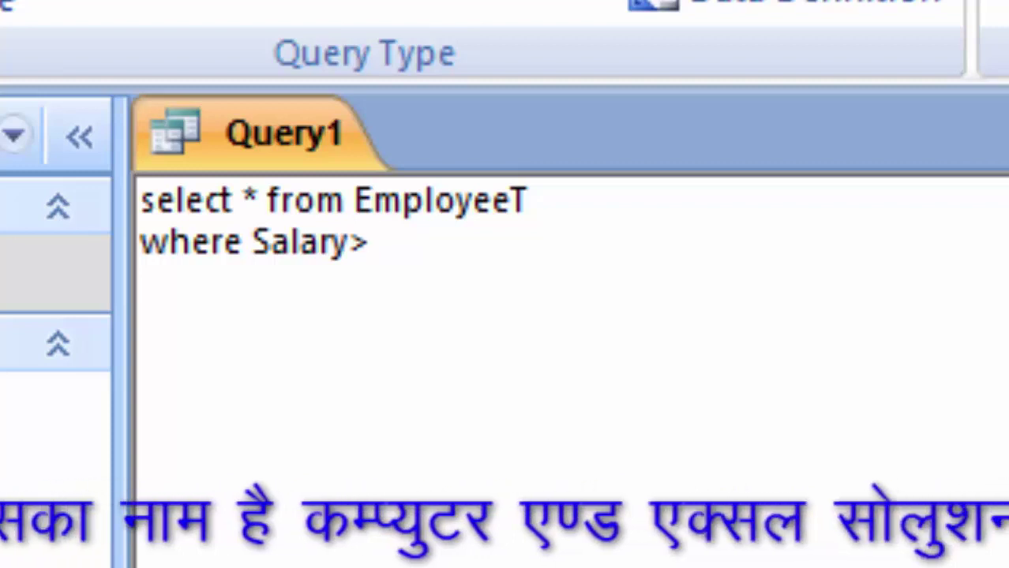
text(12)
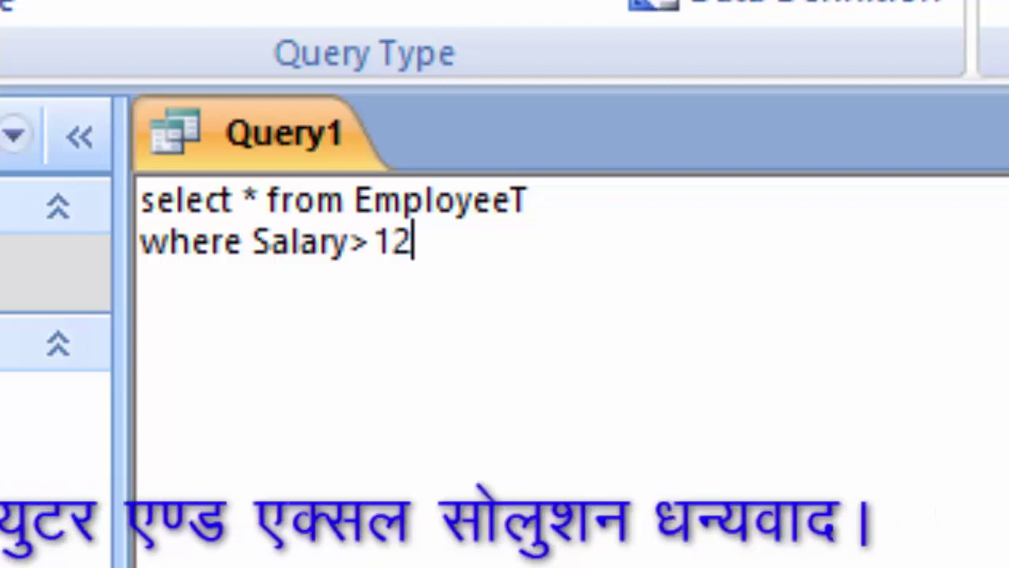
text(000)
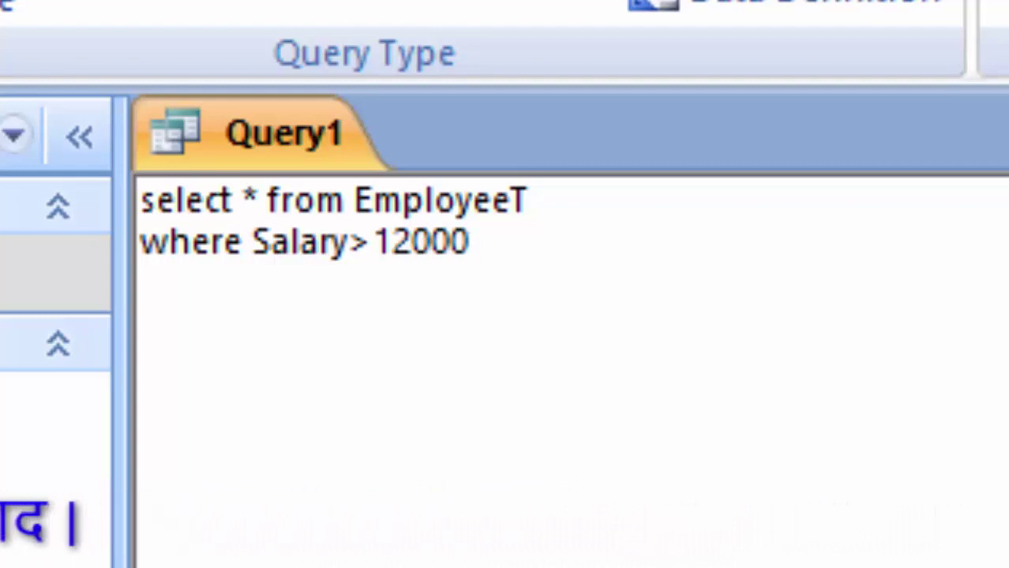
text(;)
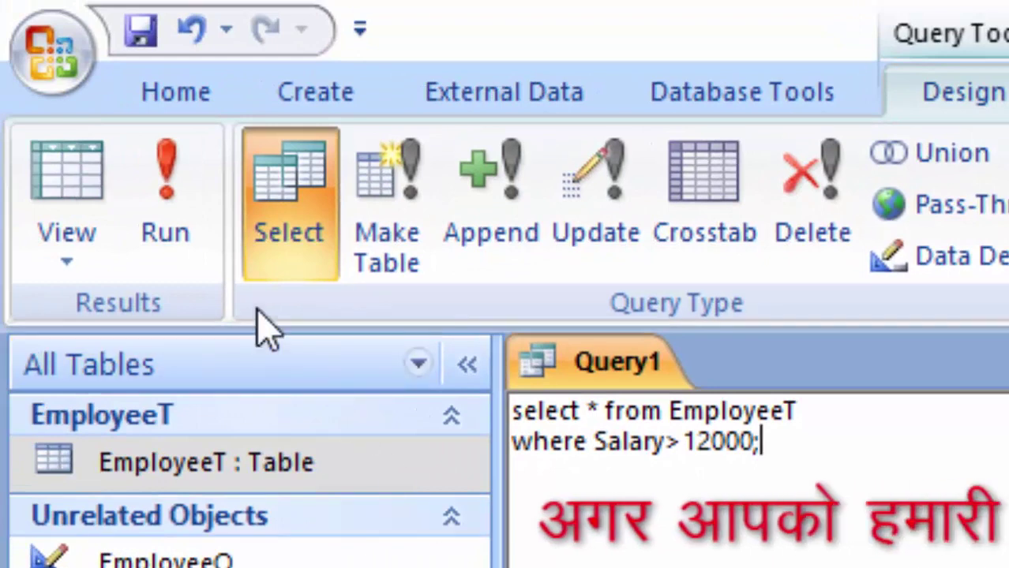
Step: Run the Salary>12000 query, then reopen the EmployeeT datasheet
click(173, 207)
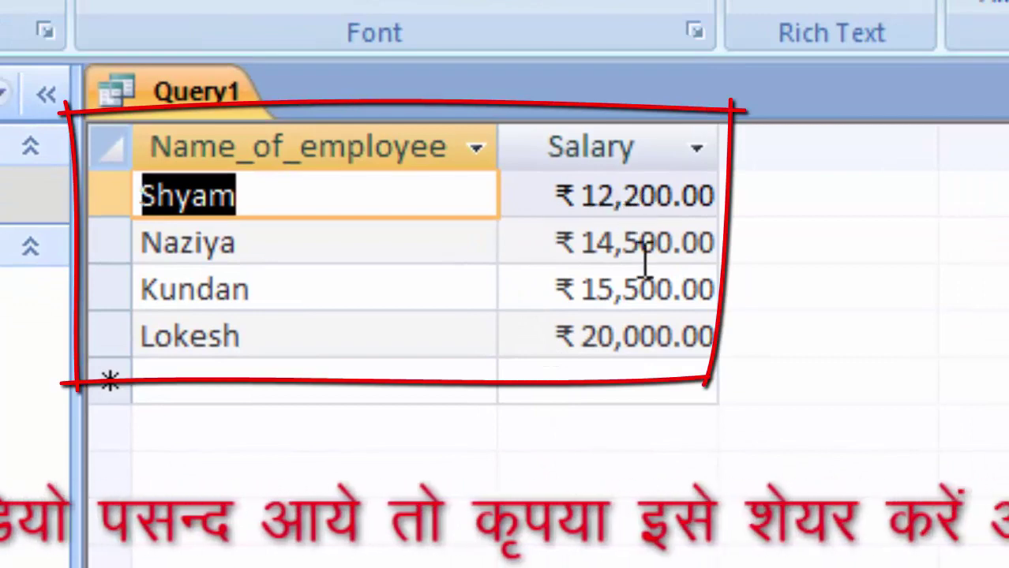
click(34, 196)
double_click(35, 196)
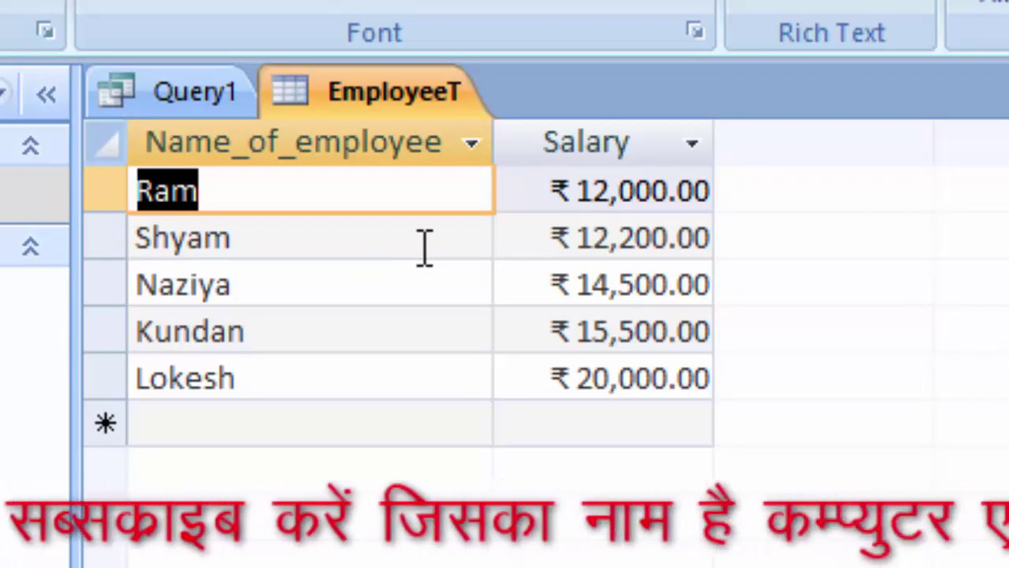
Step: Add records Yuvraj with salary 10000 and Vertika with salary 7,000 to EmployeeT
click(357, 199)
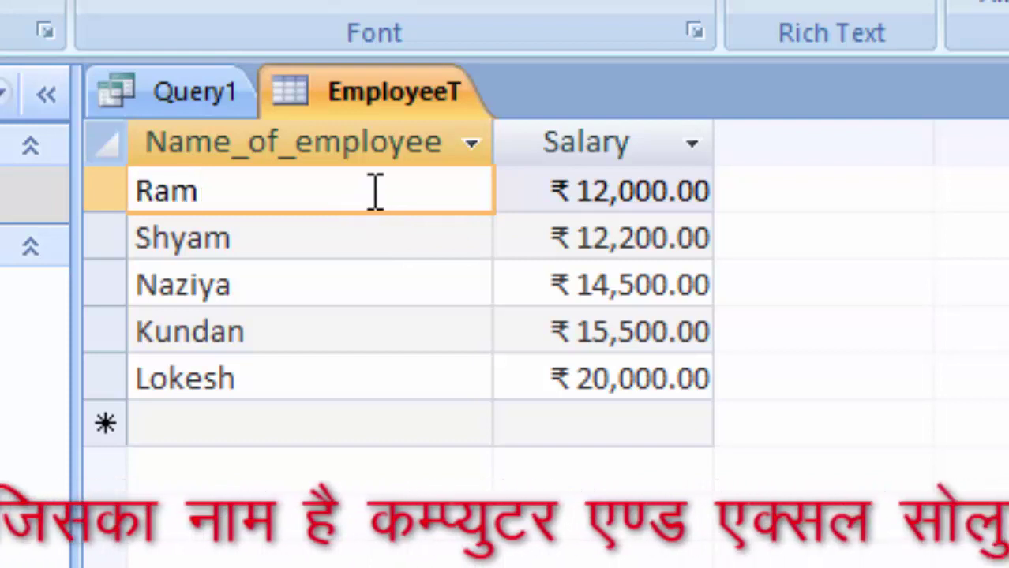
click(304, 418)
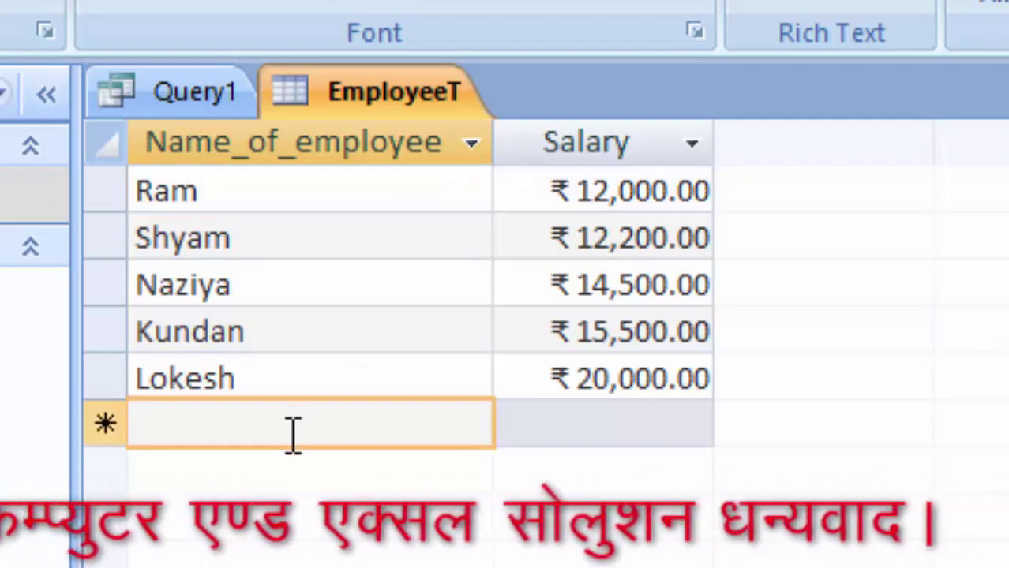
text(Yu)
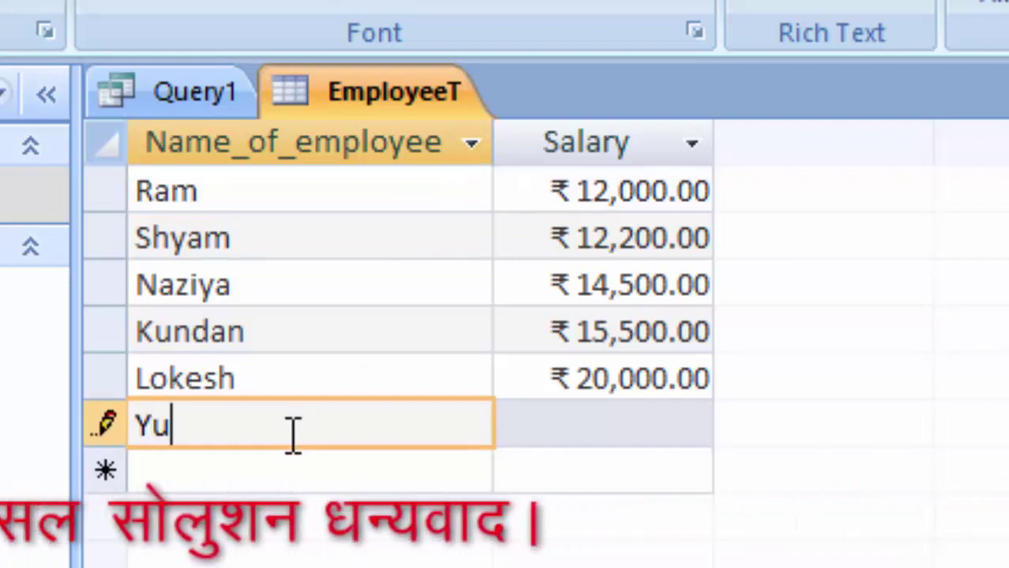
text(vraj)
key(Tab)
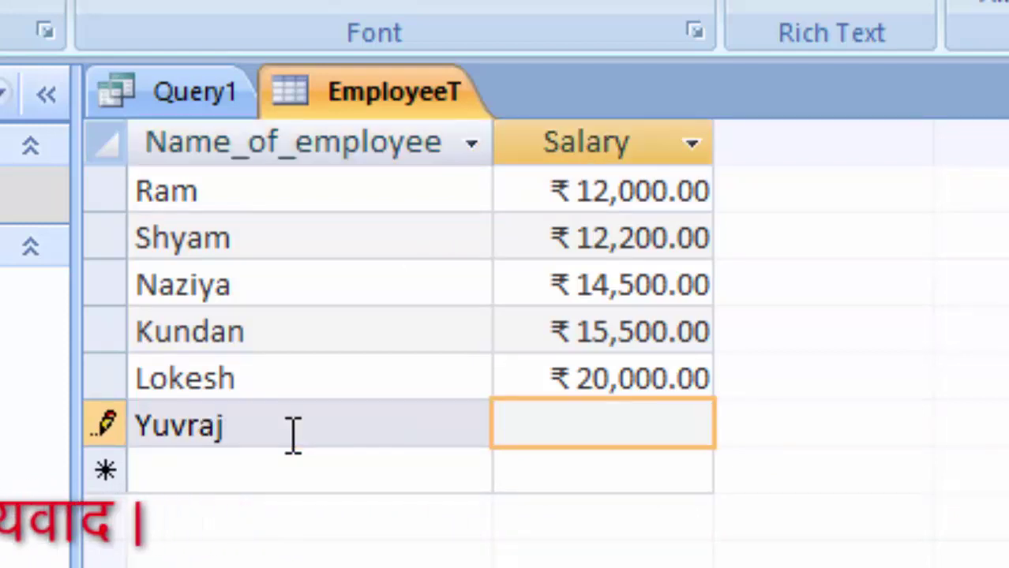
text(10000)
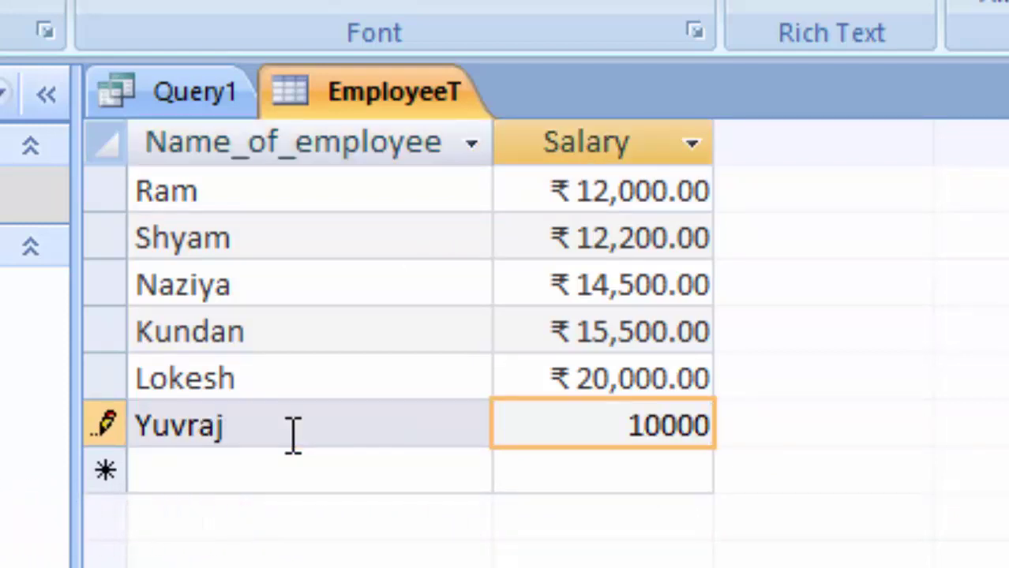
key(Tab)
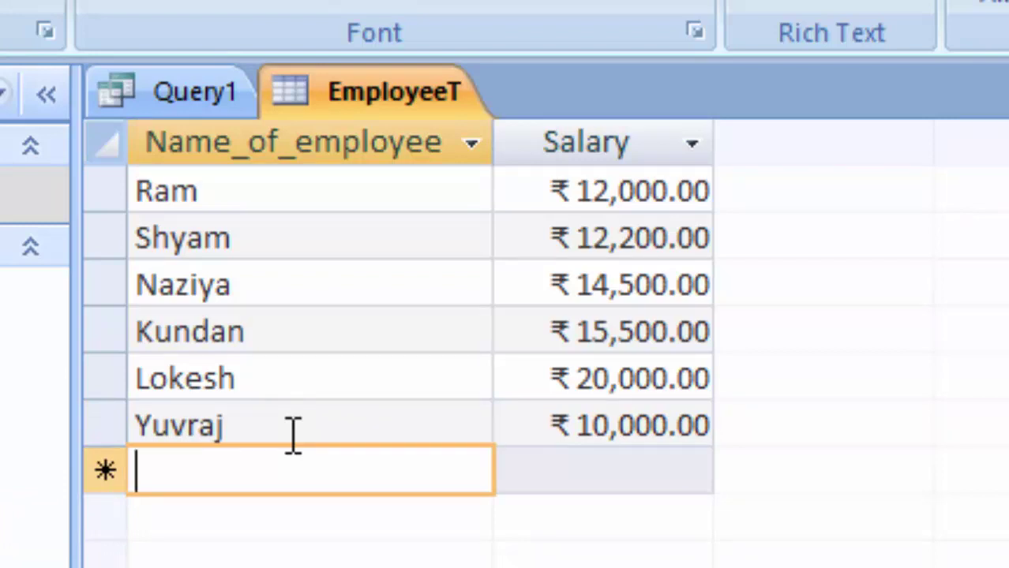
text(Verti)
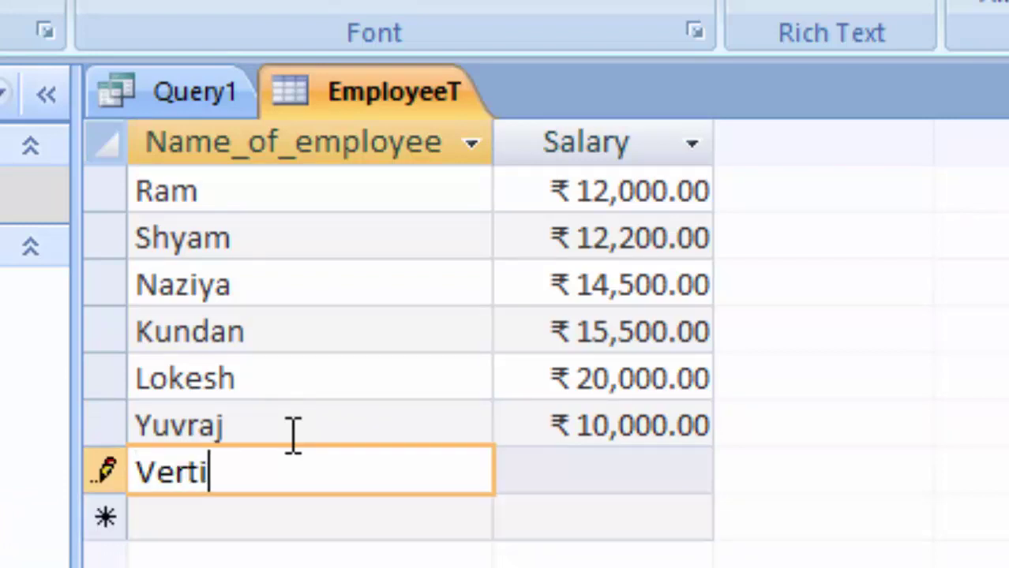
text(ka)
key(Tab)
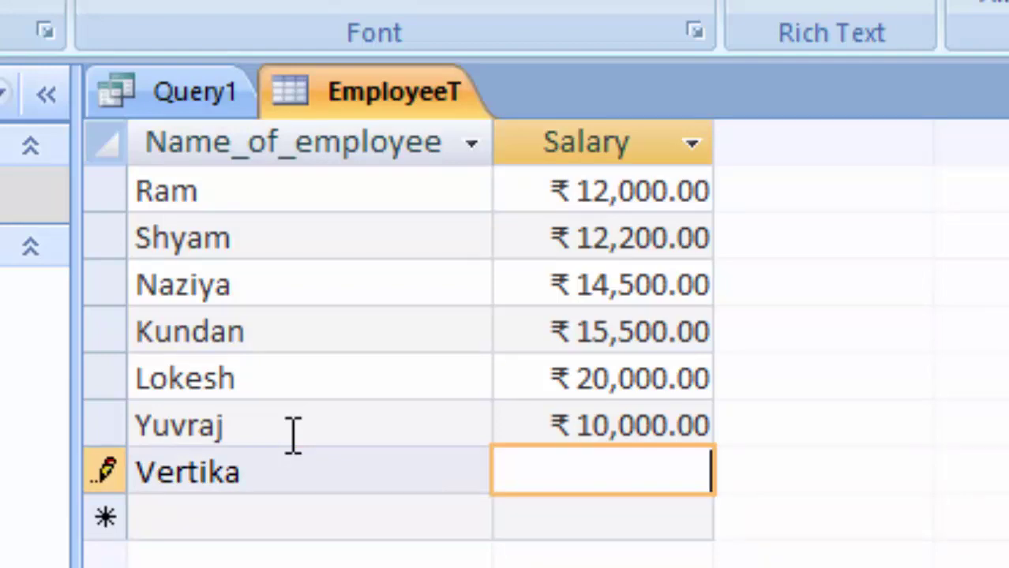
text(7,000)
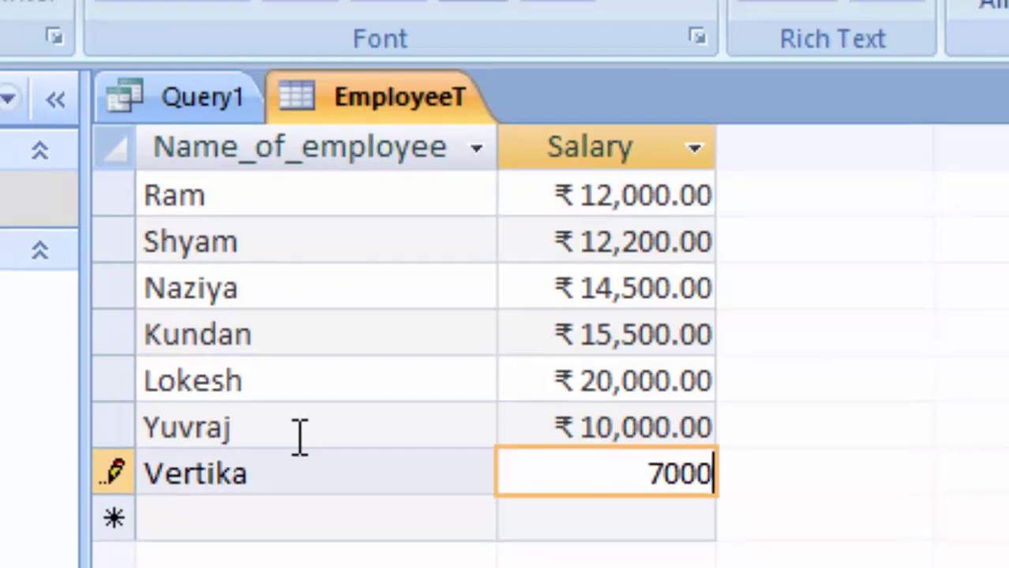
key(Tab)
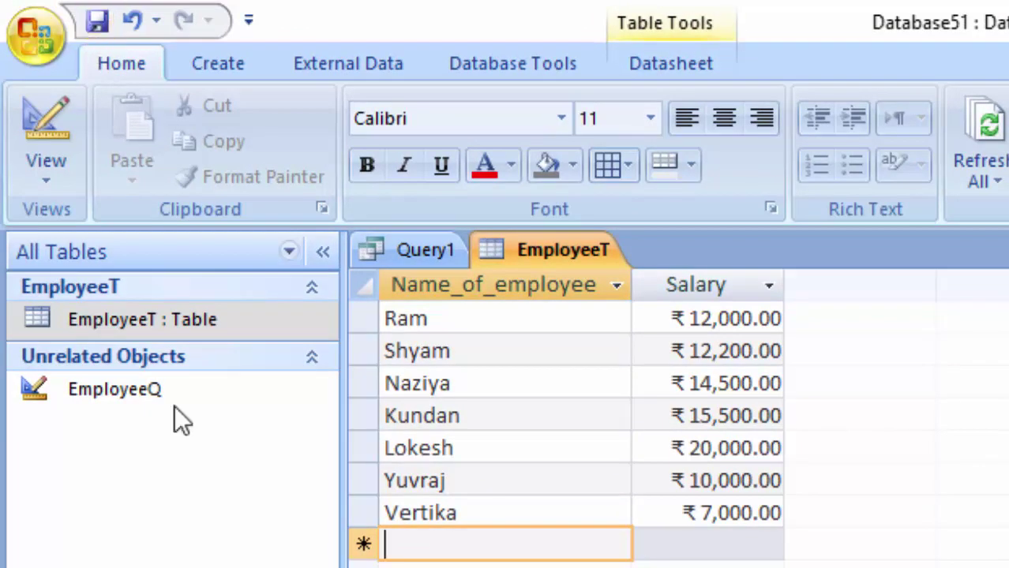
Step: Show Query1's Salary>12000 SQL and run it again to list the matching employees
click(439, 251)
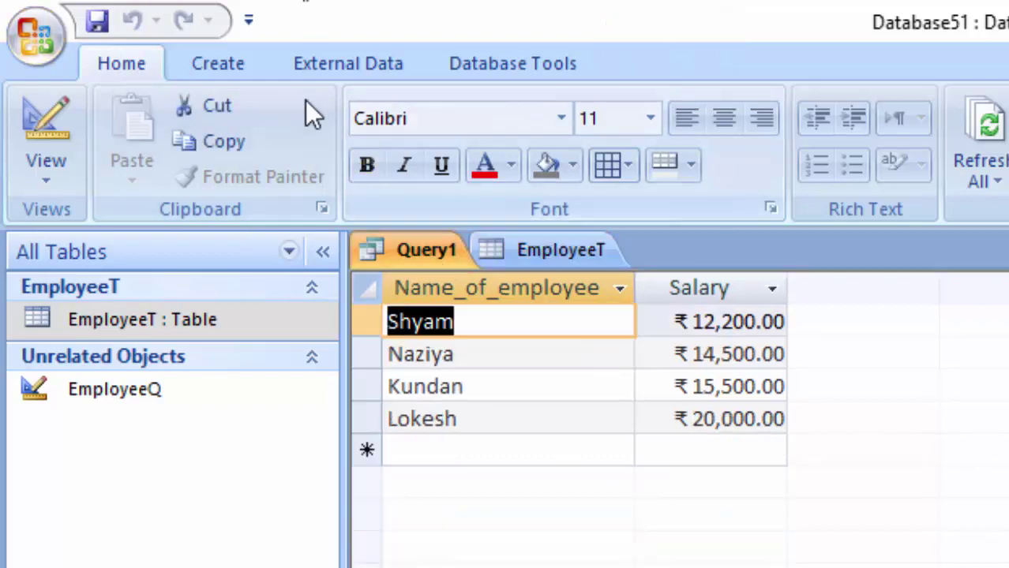
click(70, 178)
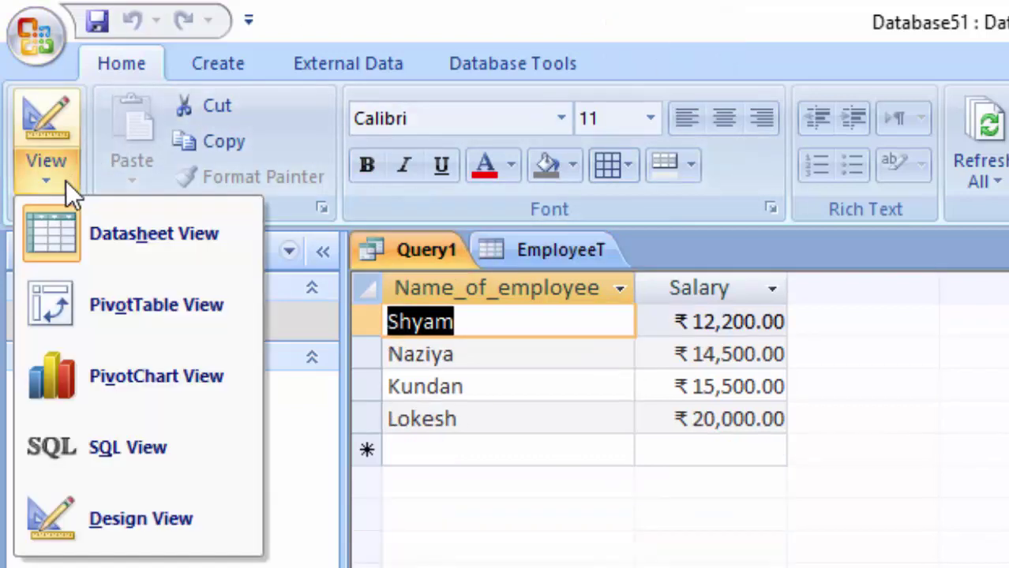
click(64, 180)
click(426, 259)
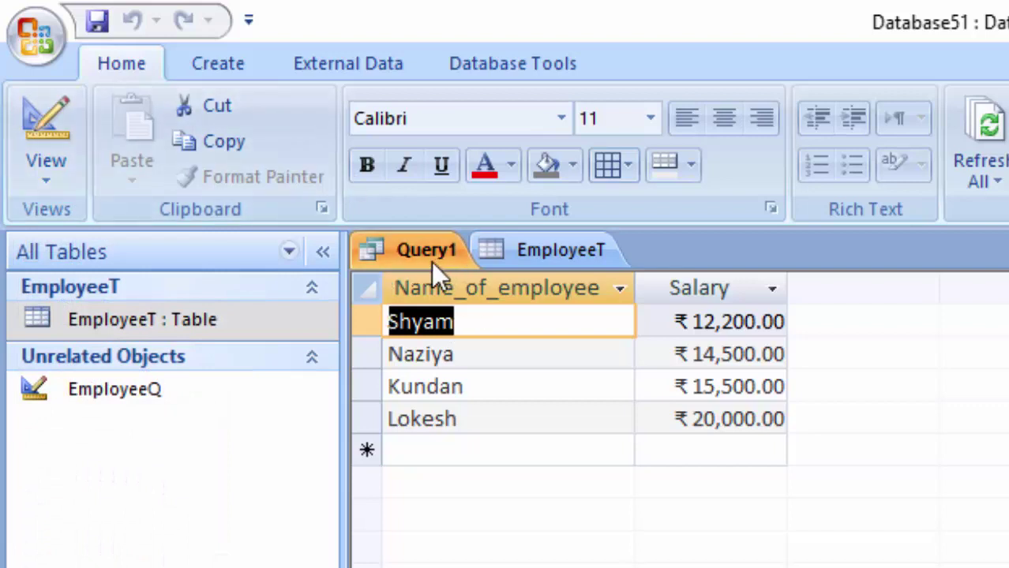
click(49, 178)
click(113, 433)
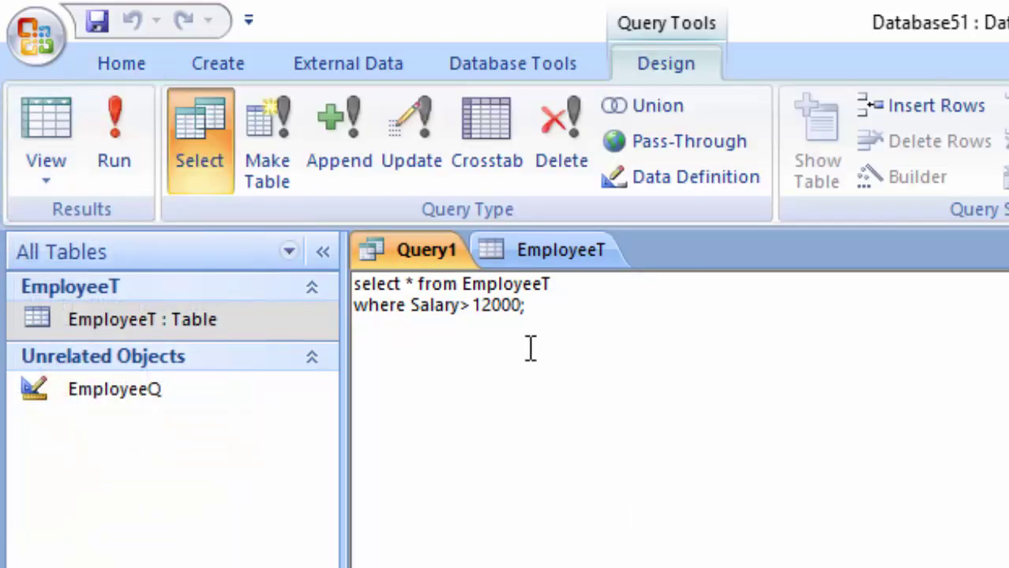
click(119, 134)
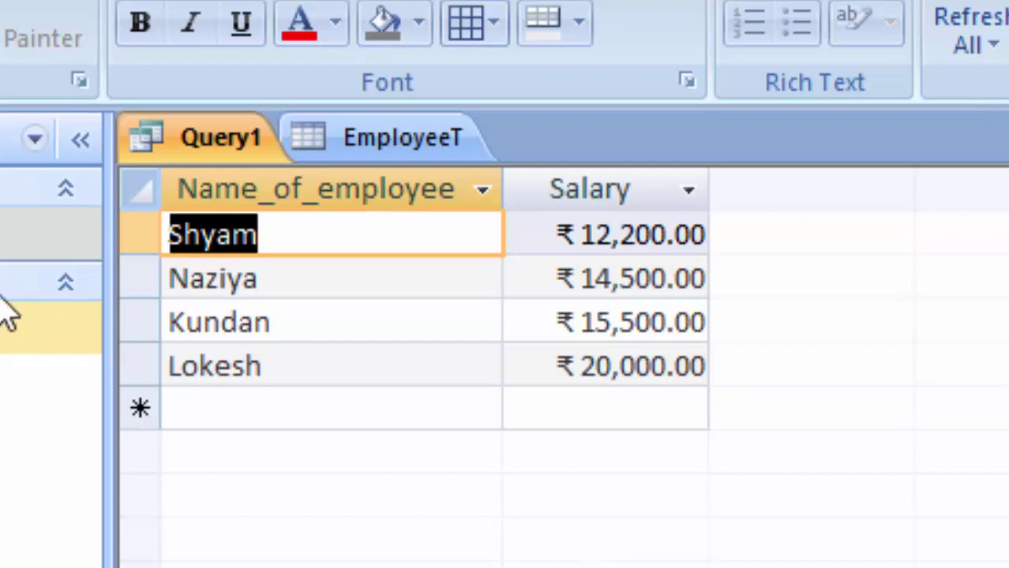
Step: Open EmployeeT, add Monika with salary 12000, then try changing the table's view
click(8, 233)
double_click(8, 233)
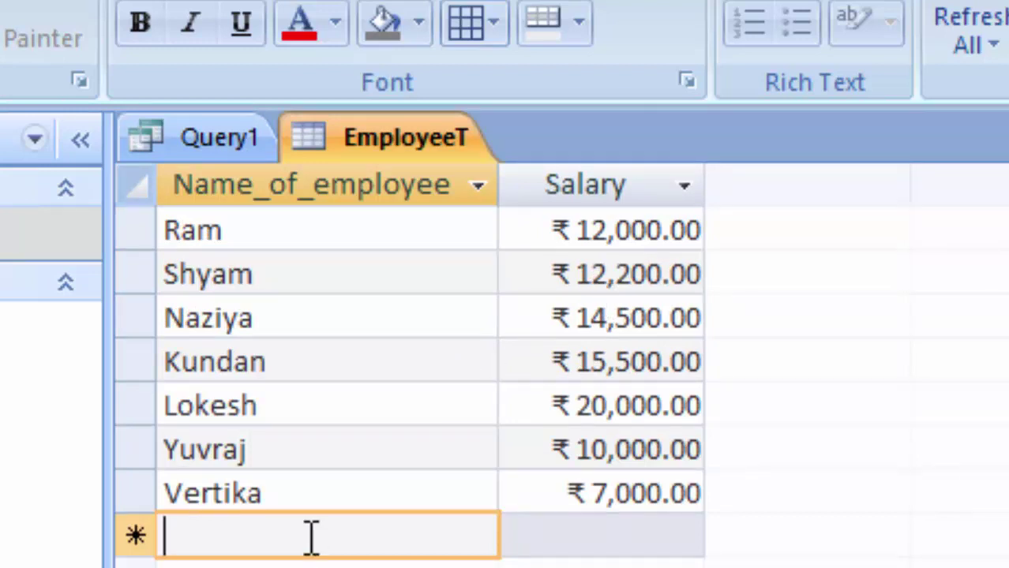
text(Monika)
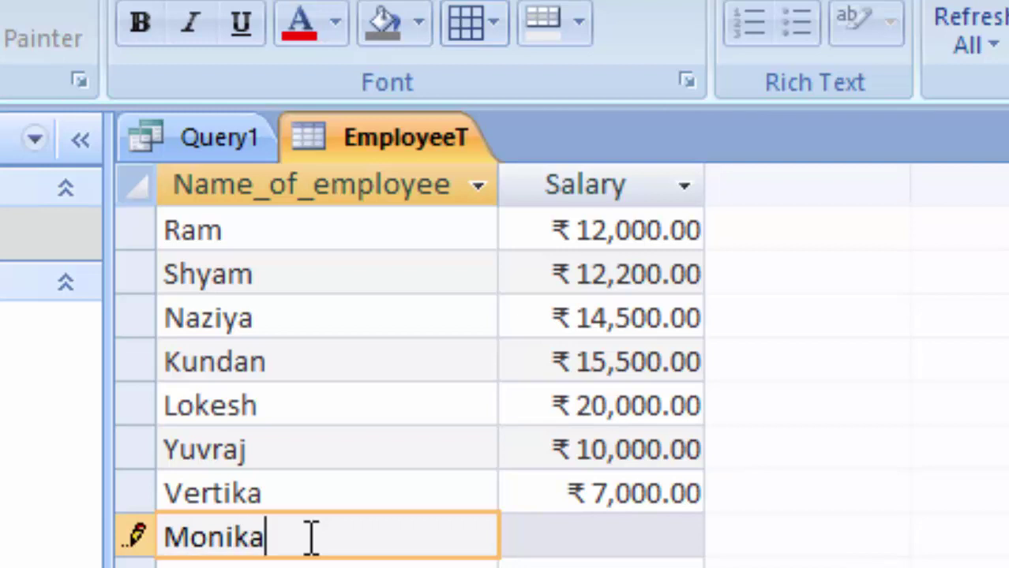
key(Tab)
text(12)
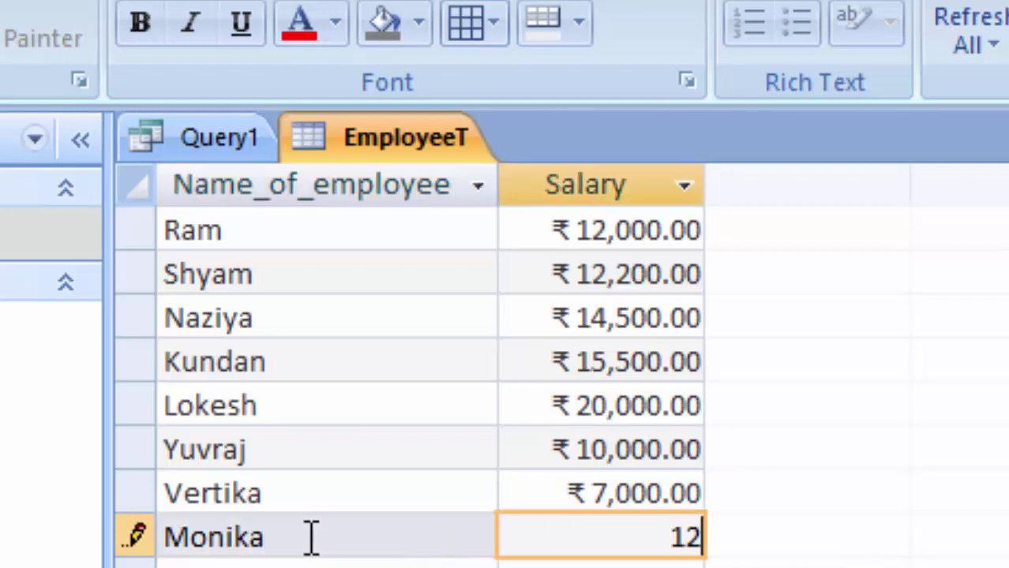
text(000)
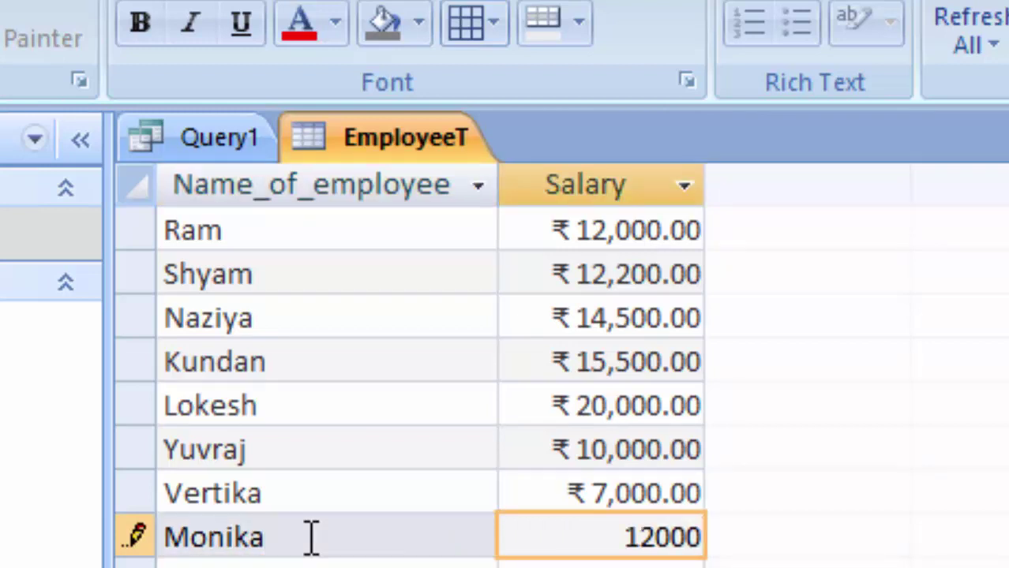
key(shift+Return)
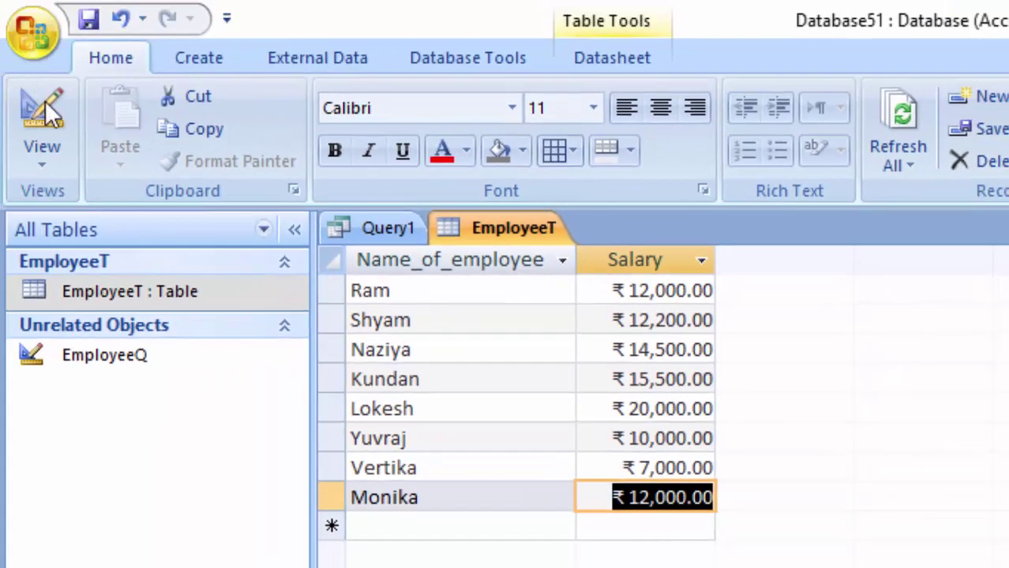
click(45, 109)
click(45, 109)
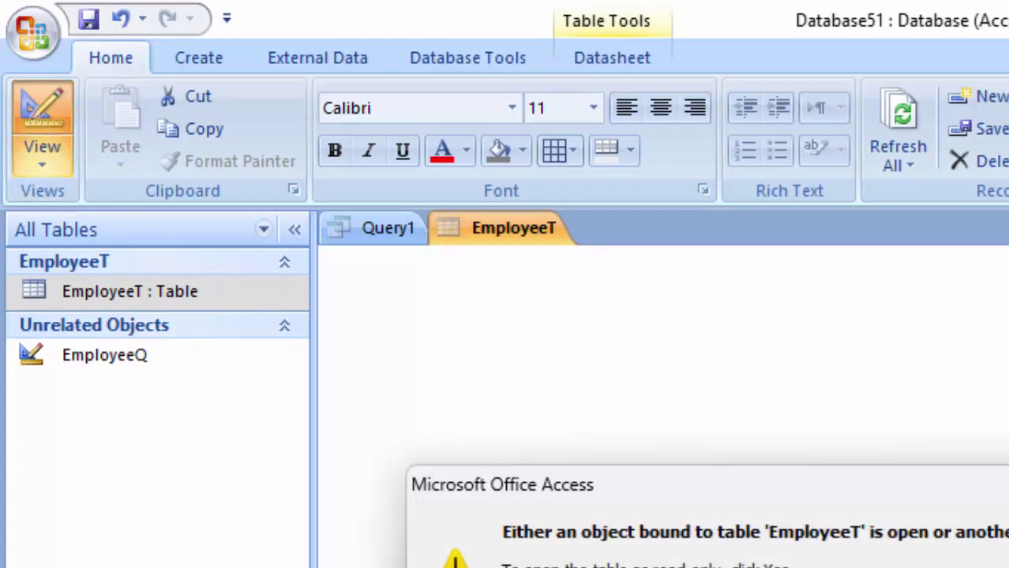
Step: Dismiss the open-table warning and change Query1's SQL condition from Salary>12000 to Salary<=12000
key(Return)
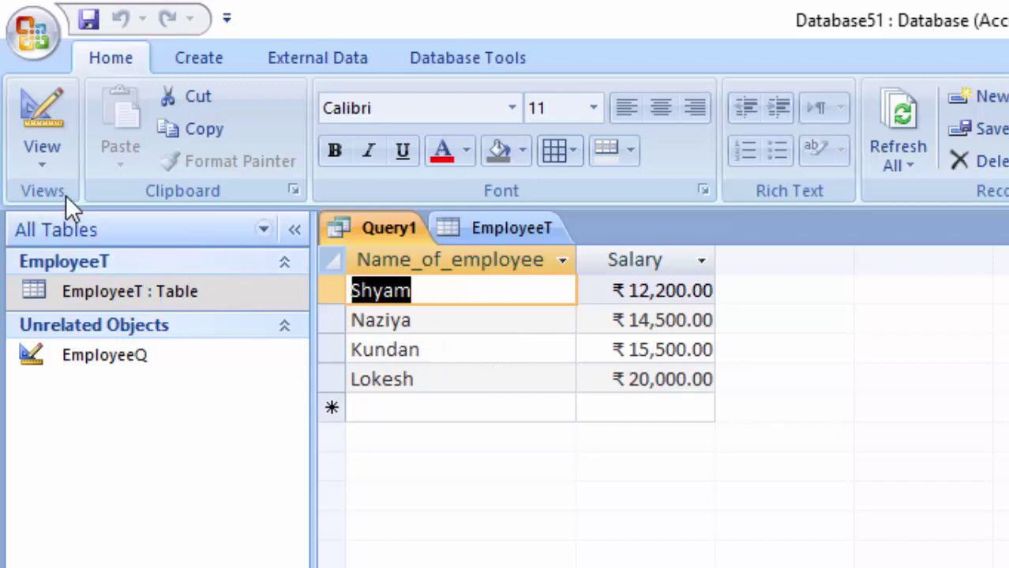
click(43, 161)
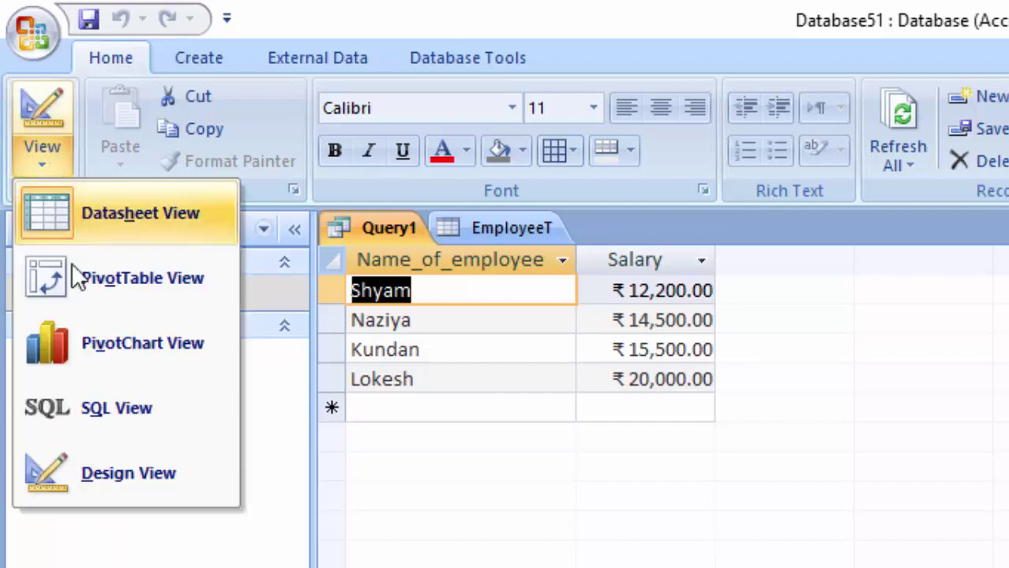
click(101, 411)
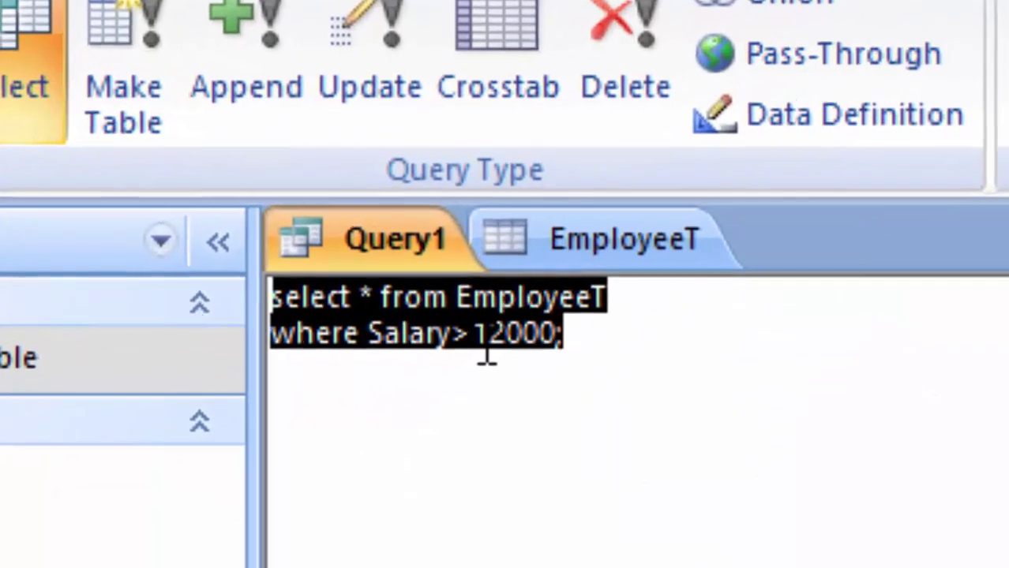
click(486, 356)
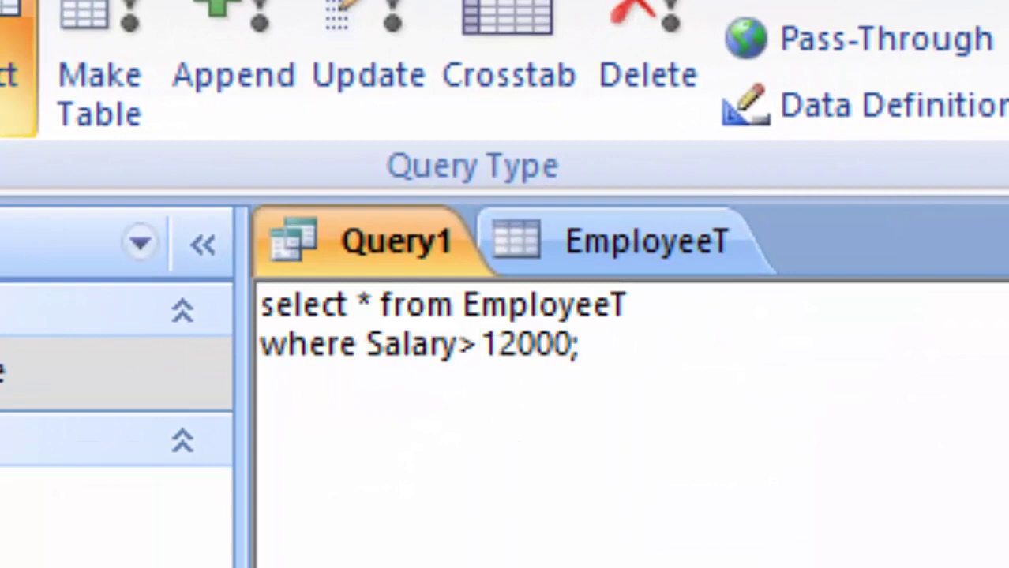
key(BackSpace)
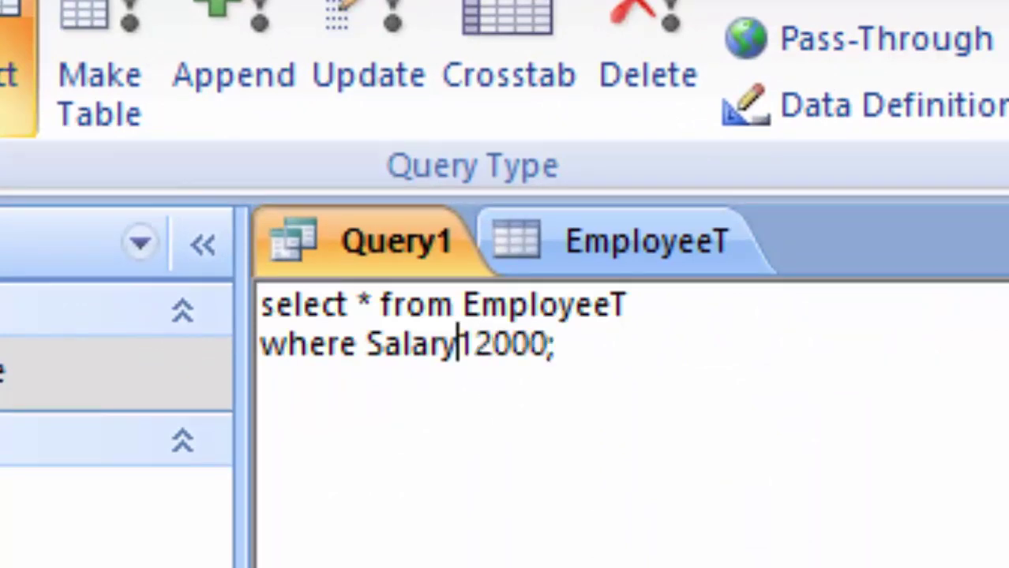
text(<=)
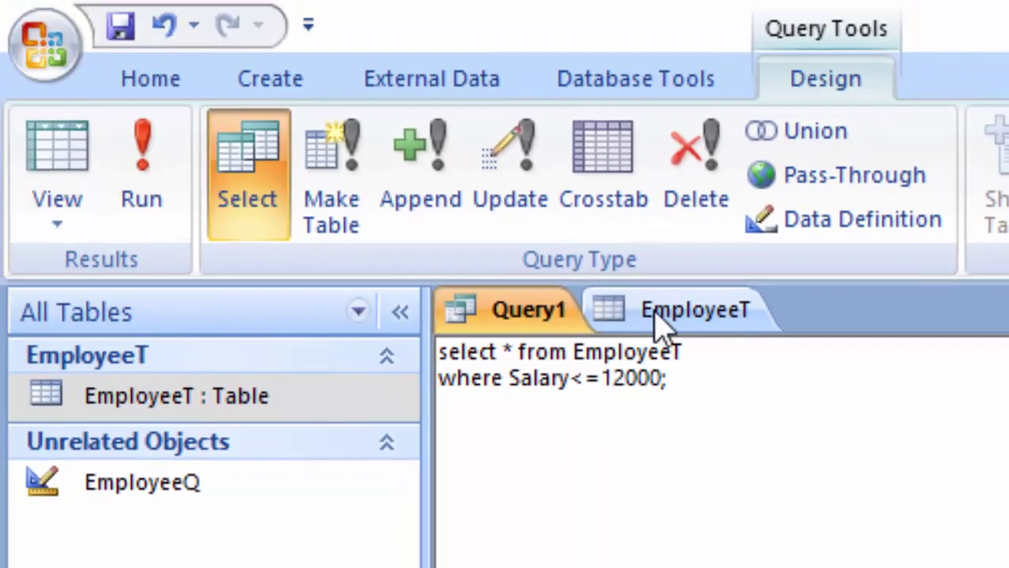
Step: Close the EmployeeT table tab
right_click(662, 323)
click(742, 377)
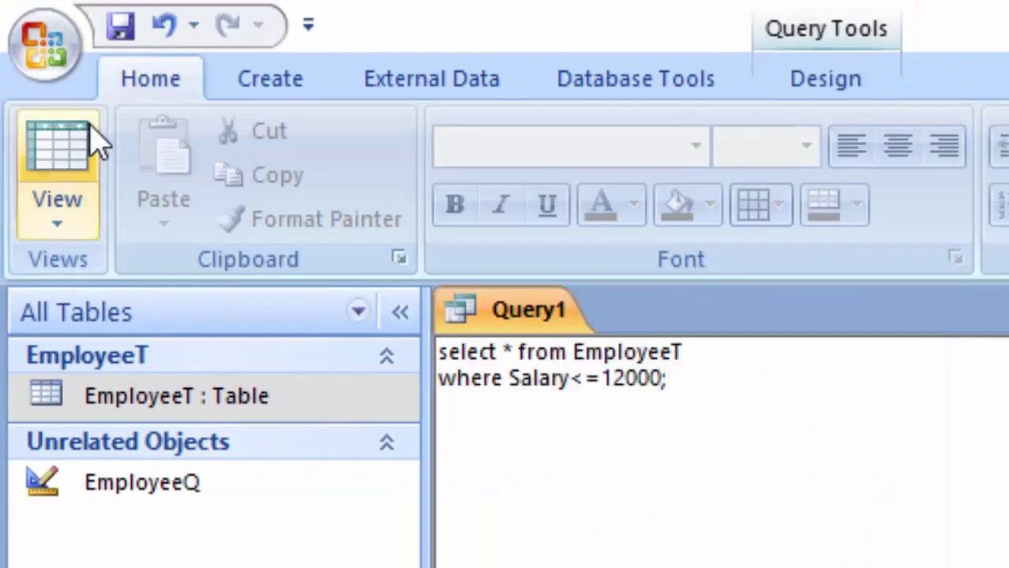
click(810, 85)
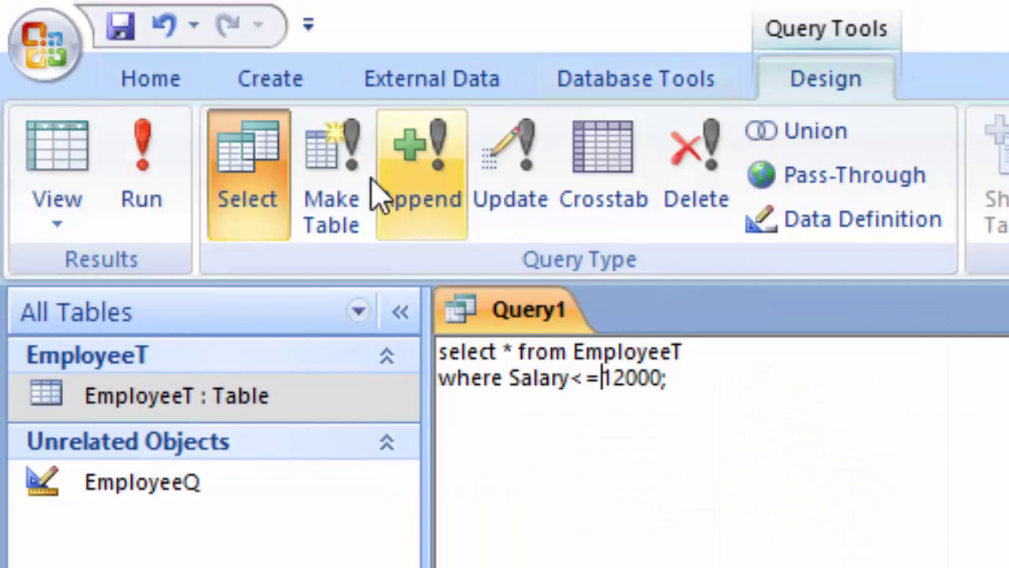
Step: Run Query1 to list the four employees earning ₹7,000.00 to ₹12,000.00
click(168, 167)
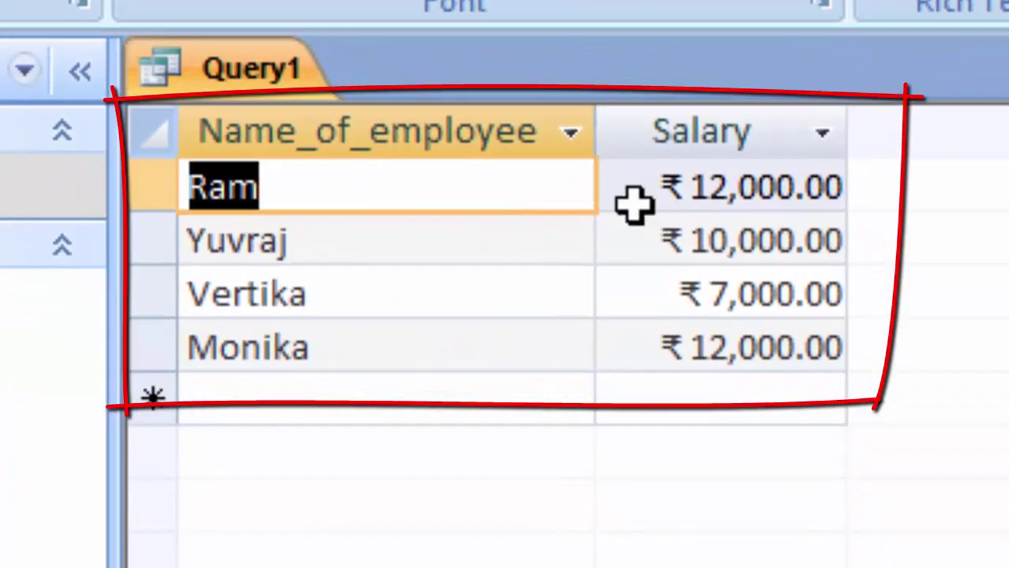